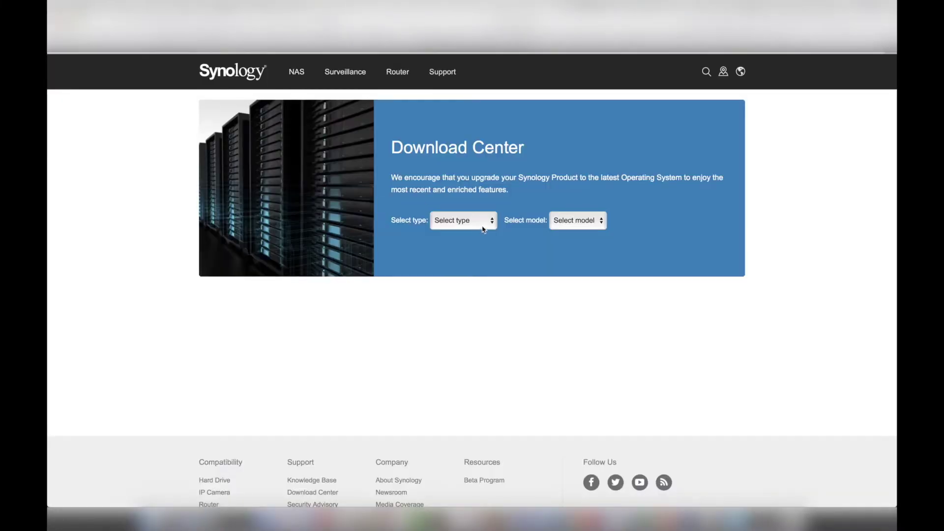
- Set the Download Center product type to 4-bay and the model to DS416play
{"action": "left_click", "coordinate": [494, 226]}
{"action": "left_click", "coordinate": [479, 256]}
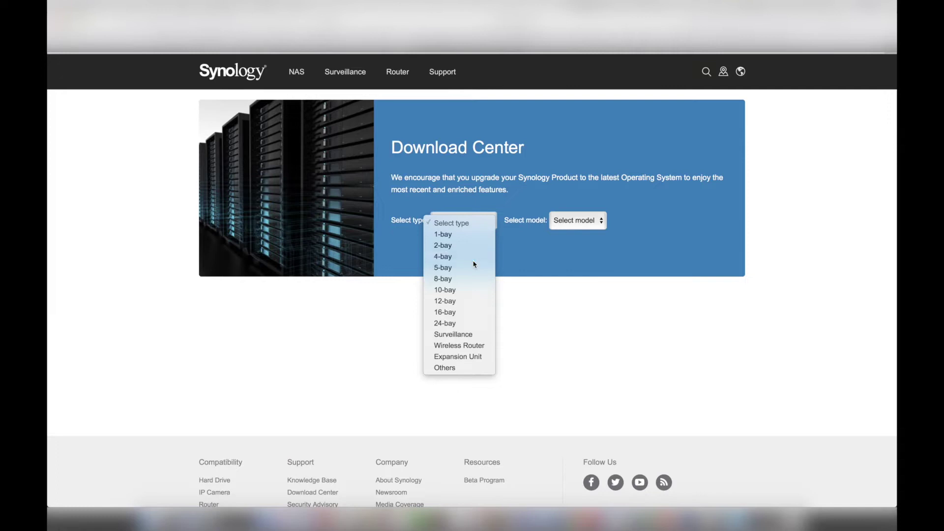
{"action": "left_click", "coordinate": [593, 225]}
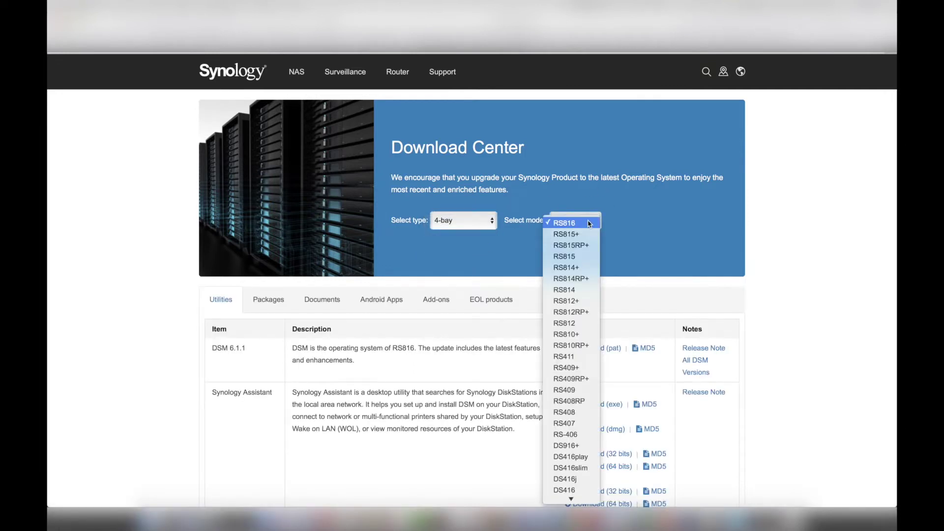
{"action": "left_click", "coordinate": [574, 458]}
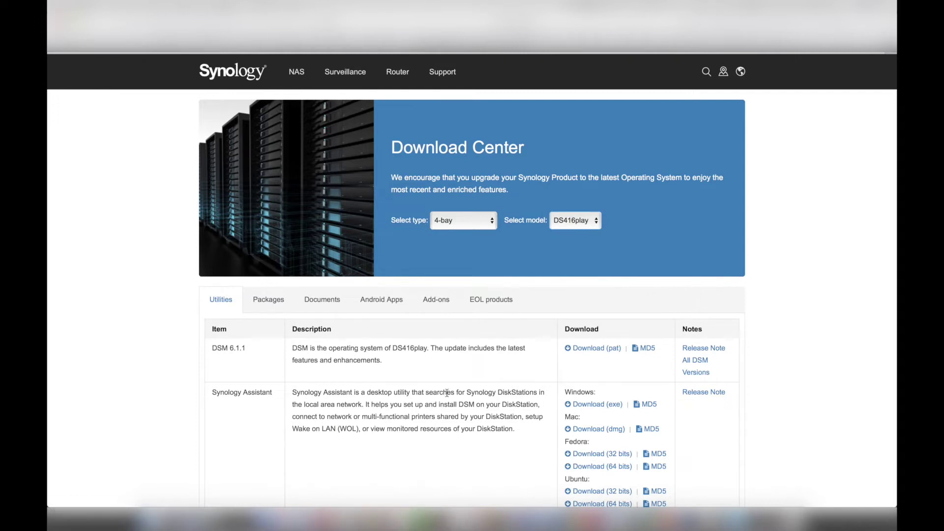
- Download the Mac Synology Assistant dmg, open it and launch SynologyAssistant
{"action": "scroll", "coordinate": [446, 392], "scroll_direction": "down", "scroll_amount": 2}
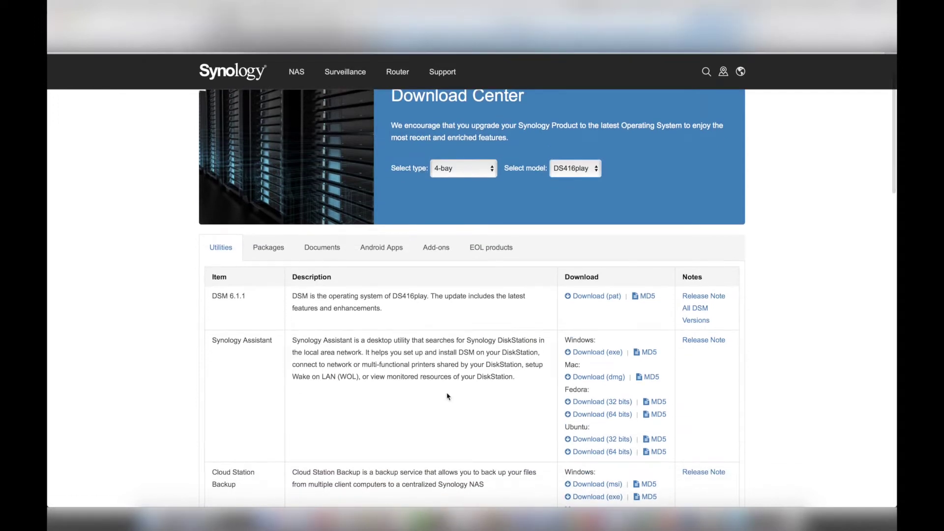
{"action": "left_click", "coordinate": [593, 379]}
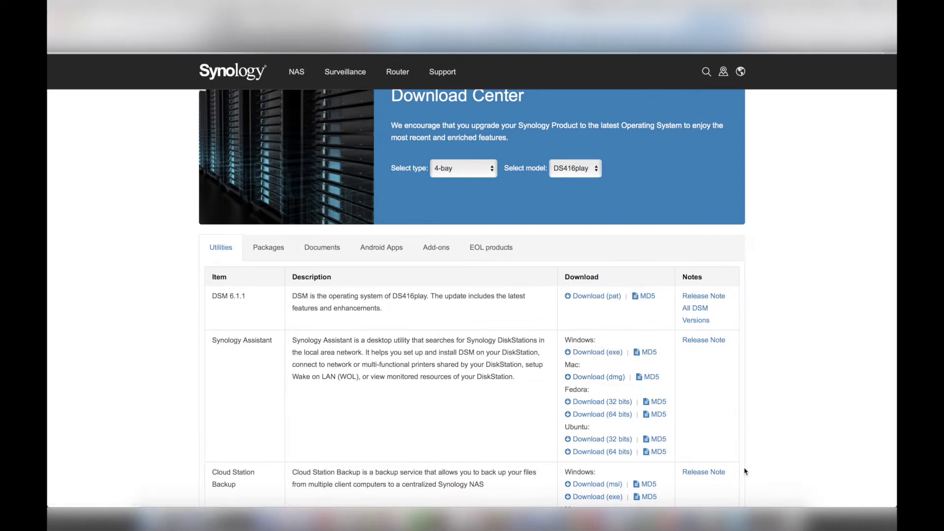
{"action": "scroll", "coordinate": [745, 472], "scroll_direction": "down", "scroll_amount": 10}
{"action": "left_click", "coordinate": [736, 517]}
{"action": "left_click", "coordinate": [735, 484]}
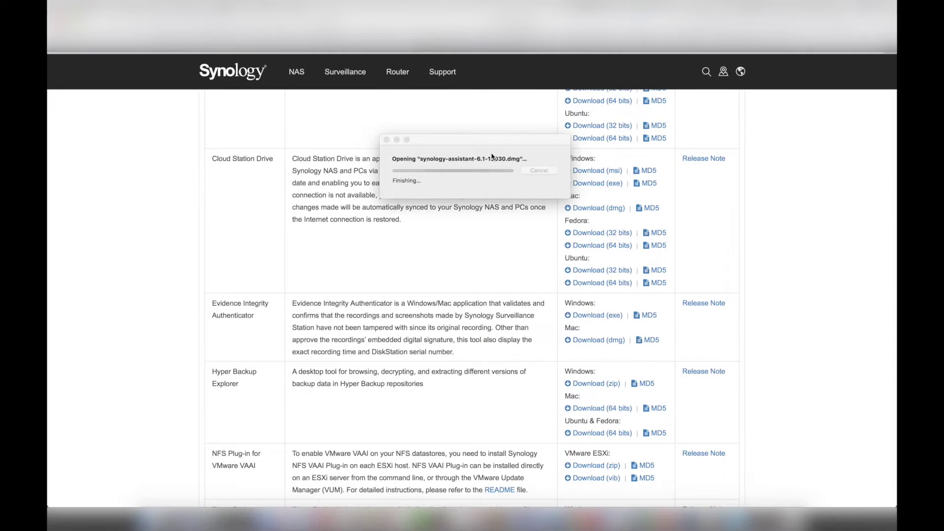
{"action": "double_click", "coordinate": [321, 108]}
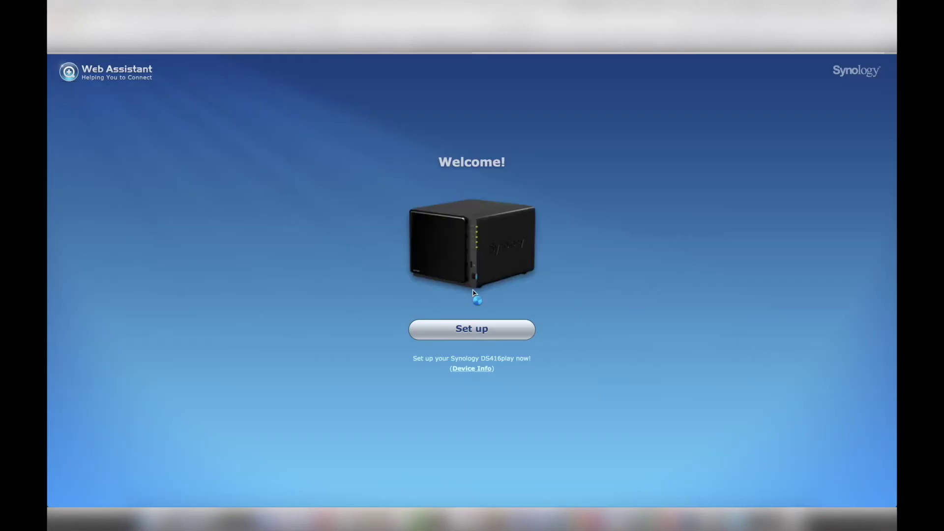
- Set up the DS416play and install DSM, acknowledging that all disk data will be erased
{"action": "left_click", "coordinate": [457, 332]}
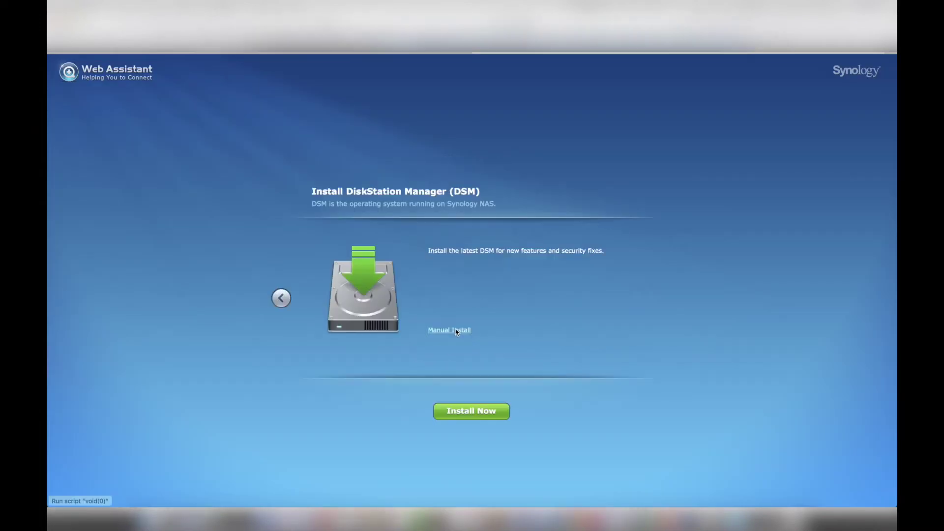
{"action": "left_click", "coordinate": [479, 411]}
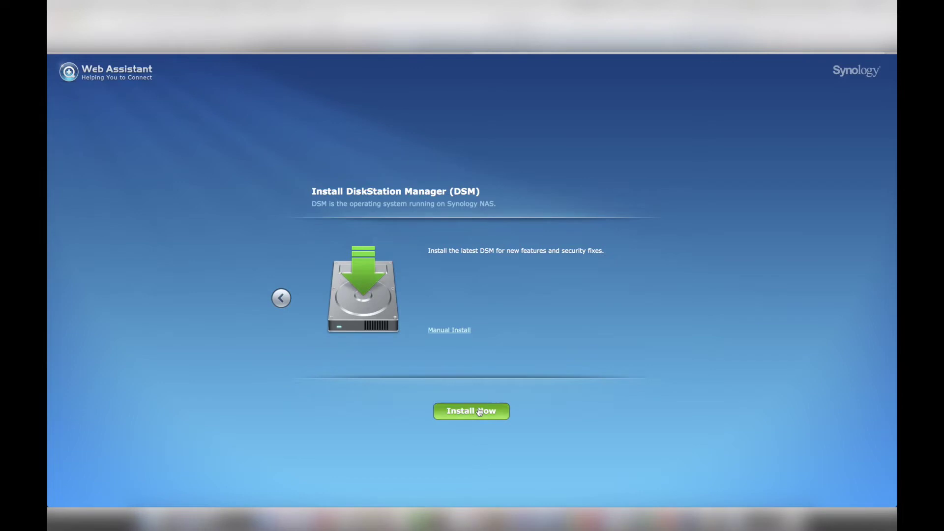
{"action": "left_click", "coordinate": [388, 285]}
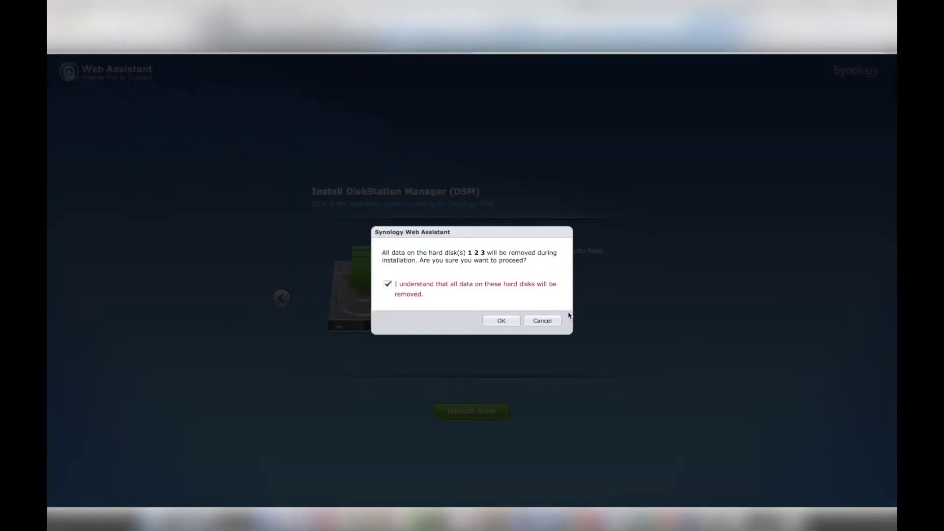
{"action": "left_click", "coordinate": [501, 321]}
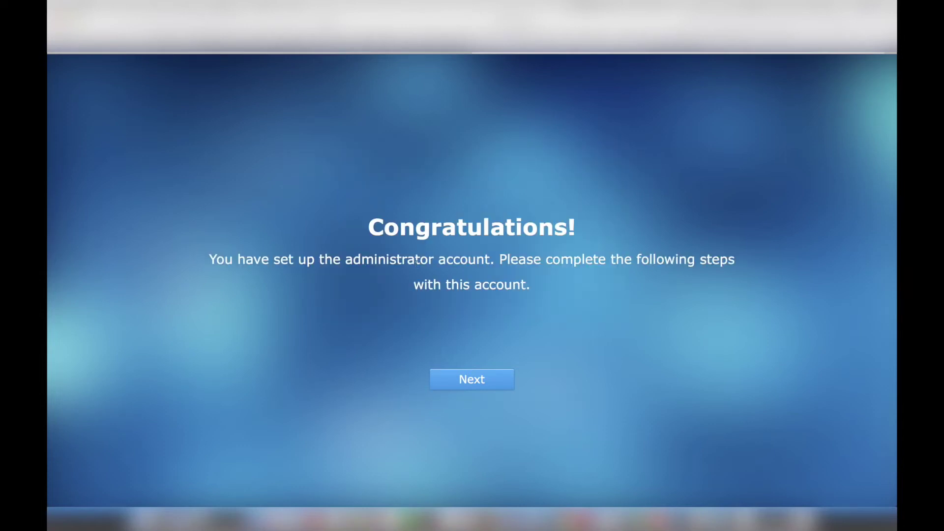
- Set DSM to install the latest version automatically on a Tue,Sat schedule and continue
{"action": "left_click", "coordinate": [477, 383]}
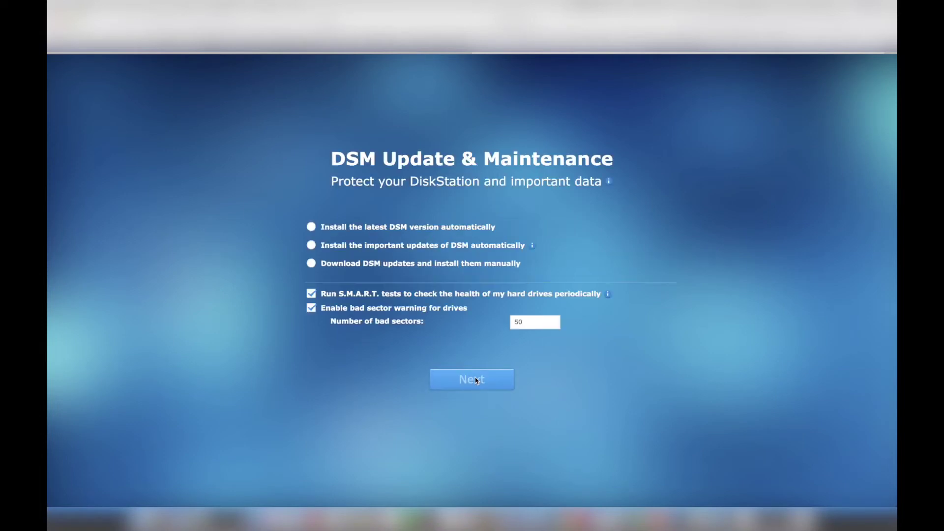
{"action": "left_click", "coordinate": [386, 231]}
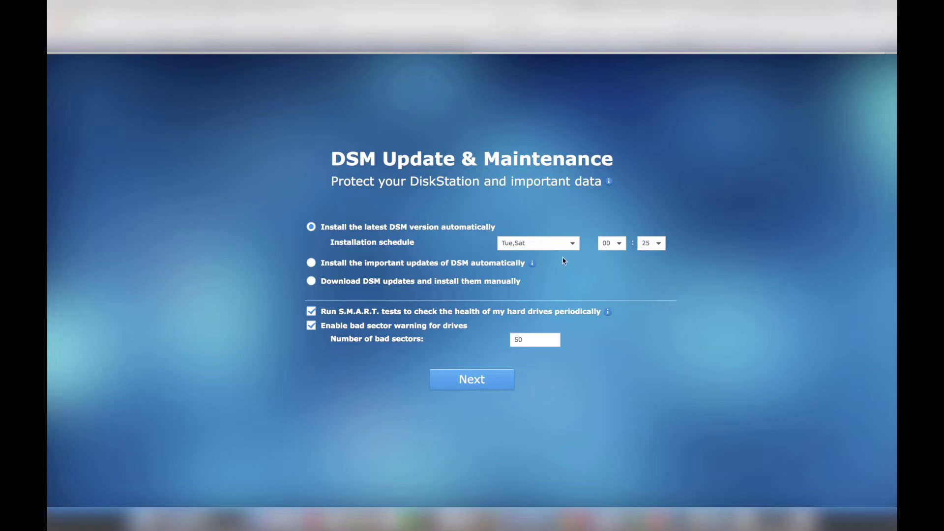
{"action": "left_click", "coordinate": [573, 244]}
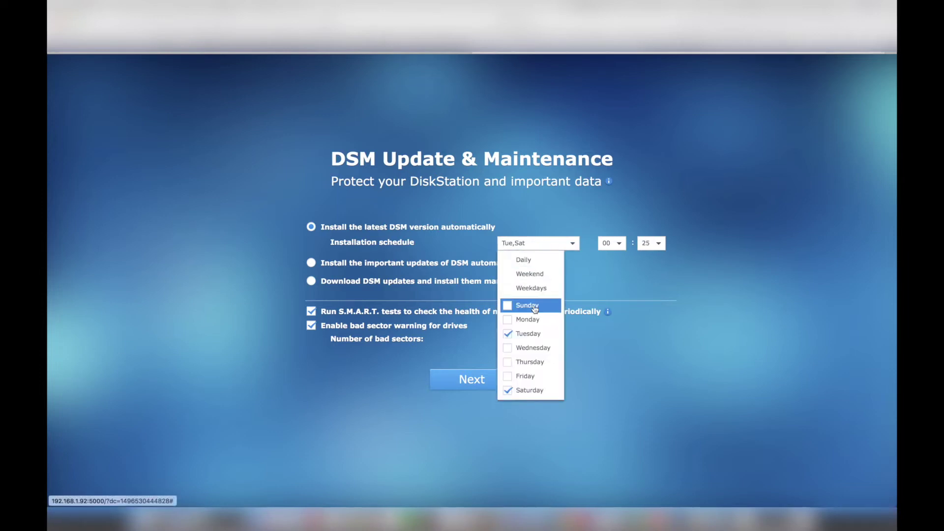
{"action": "left_click", "coordinate": [477, 388]}
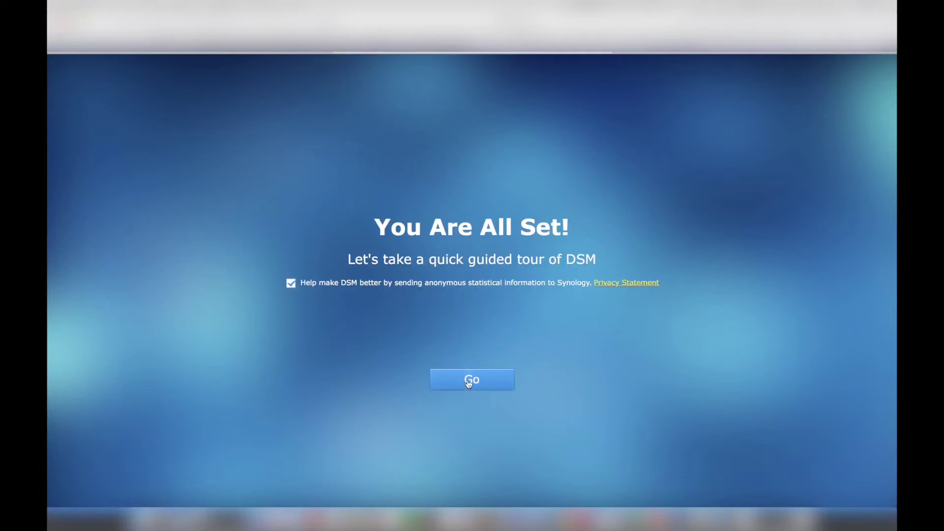
- Step through the tour tips, then download DSM 6.1.1-15101 Update 4 under Update & Restore
{"action": "left_click", "coordinate": [468, 383]}
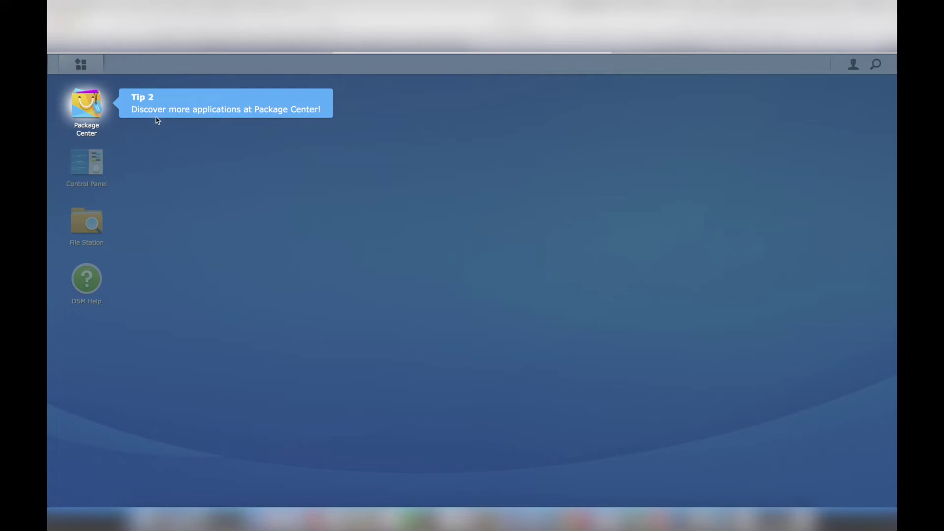
{"action": "left_click", "coordinate": [91, 173]}
{"action": "left_click", "coordinate": [155, 170]}
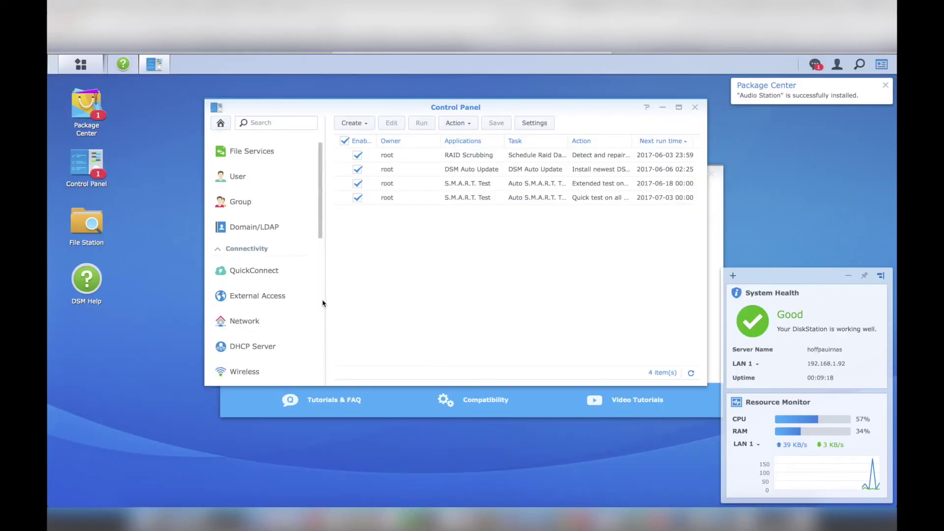
{"action": "scroll", "coordinate": [324, 302], "scroll_direction": "up", "scroll_amount": 1}
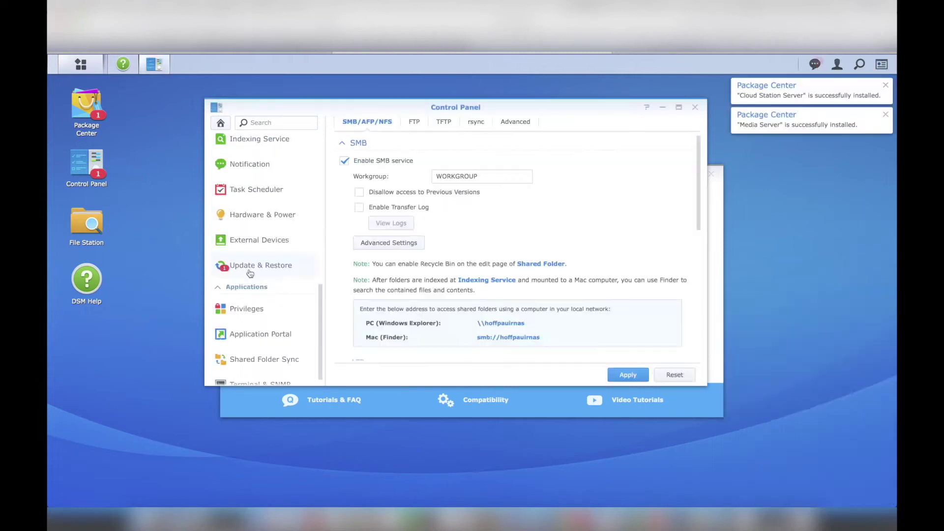
{"action": "left_click", "coordinate": [250, 272]}
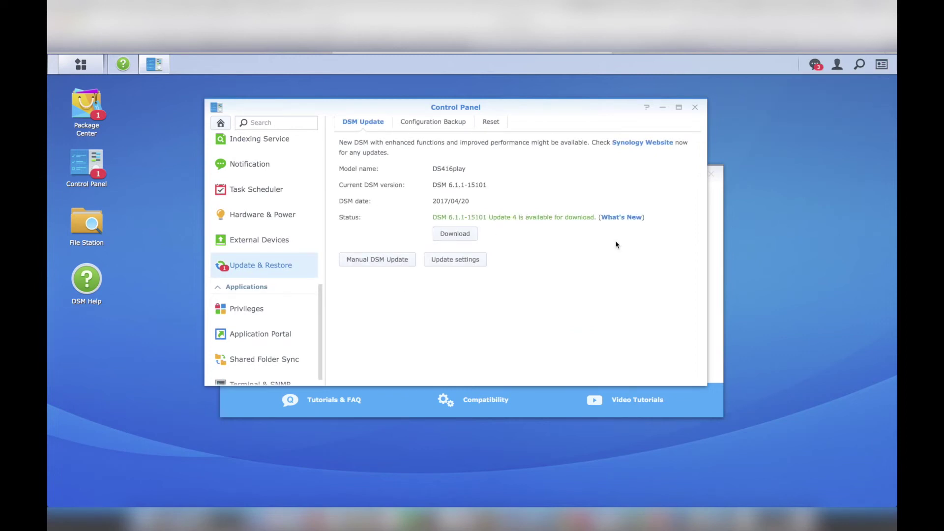
{"action": "left_click", "coordinate": [447, 235]}
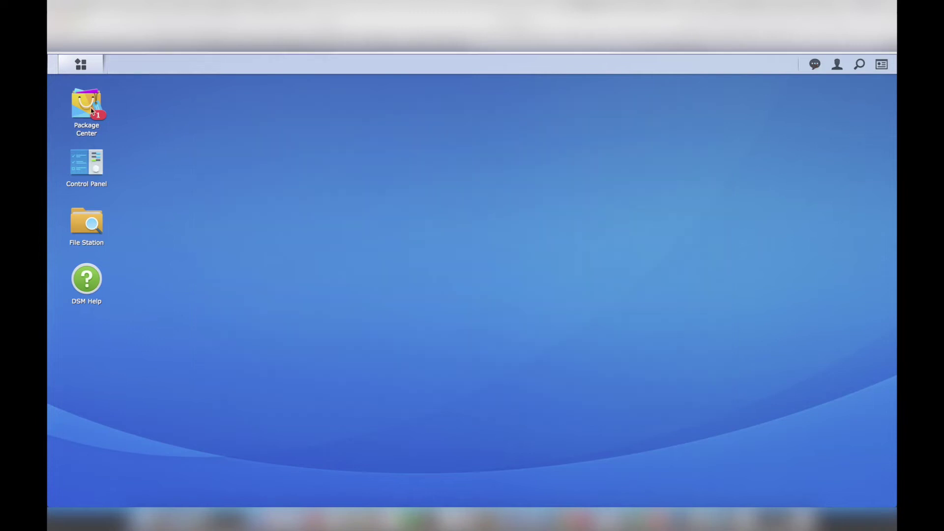
- Accept the Package Center Terms of Service, view the Backup category, and bring up the Main Menu
{"action": "left_click", "coordinate": [91, 110]}
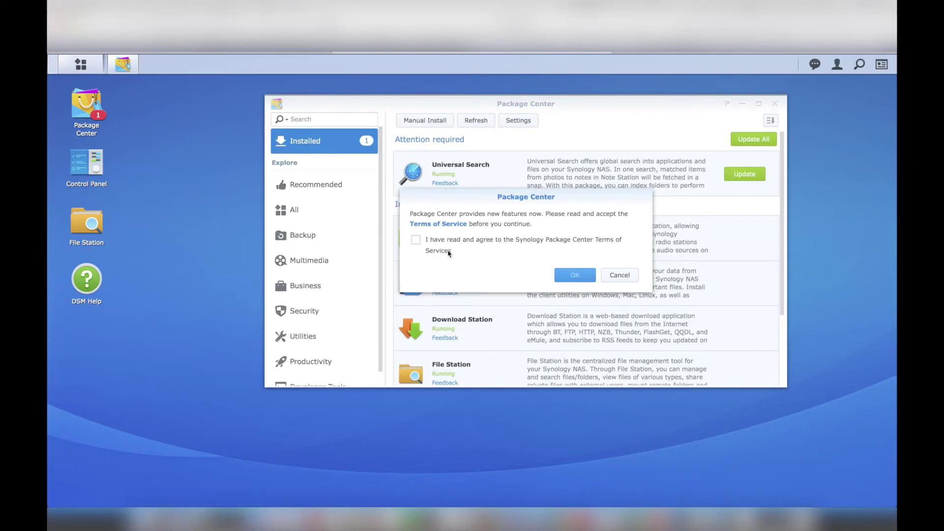
{"action": "left_click", "coordinate": [415, 240]}
{"action": "left_click", "coordinate": [573, 275]}
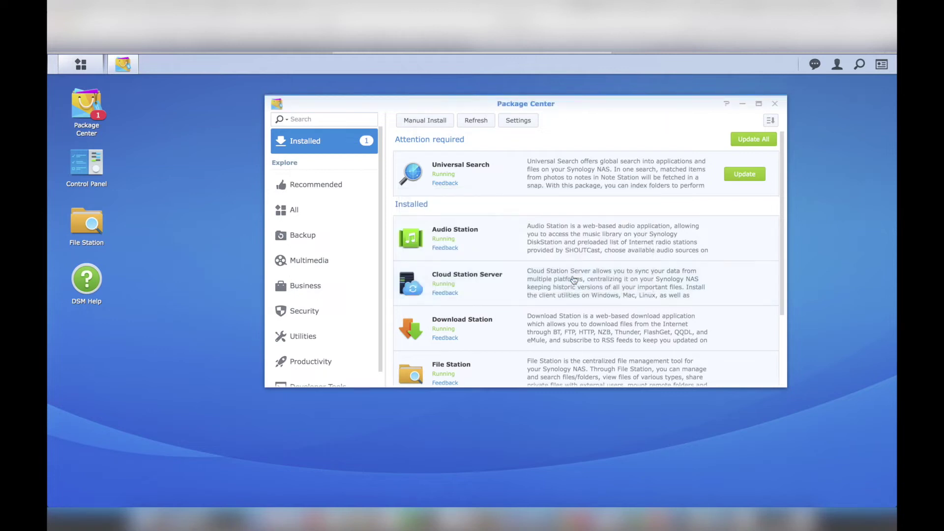
{"action": "left_click", "coordinate": [302, 235]}
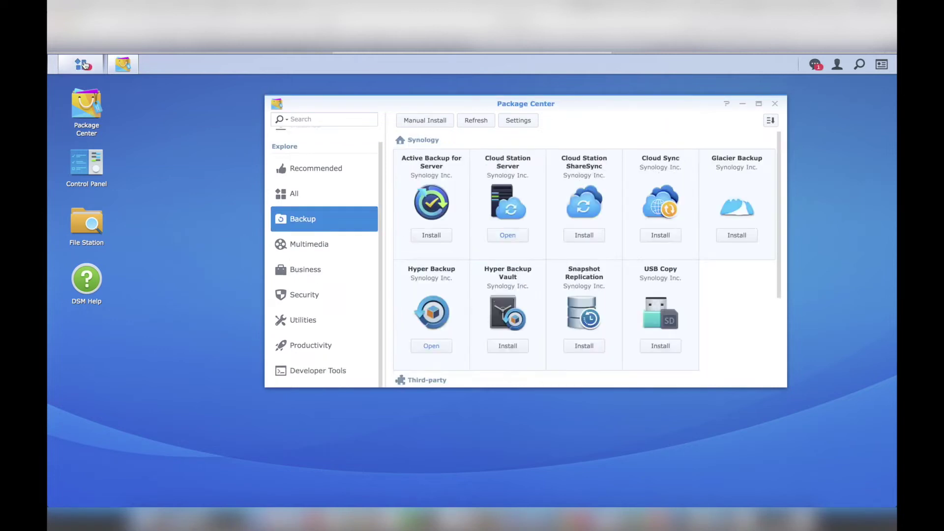
{"action": "left_click", "coordinate": [80, 64]}
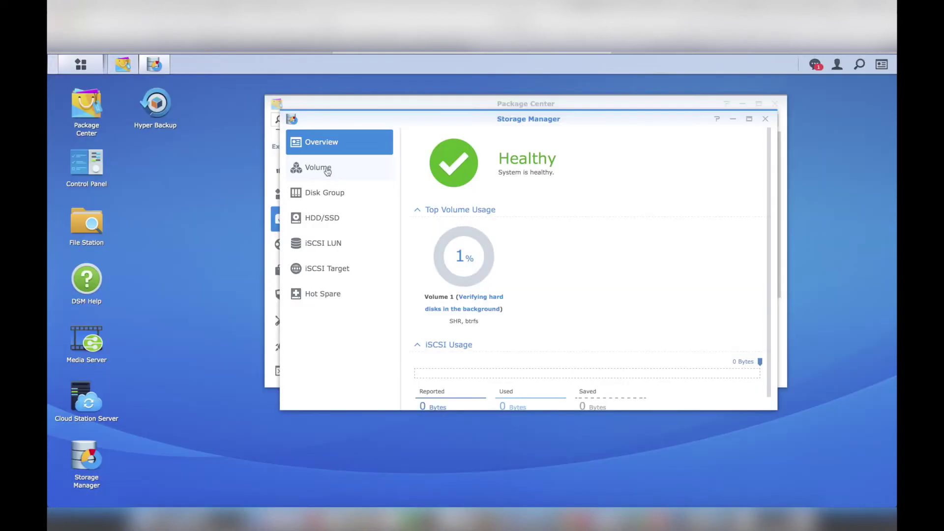
- Review the Volume 1 details in Storage Manager, then list the disks under HDD/SSD
{"action": "left_click", "coordinate": [325, 167]}
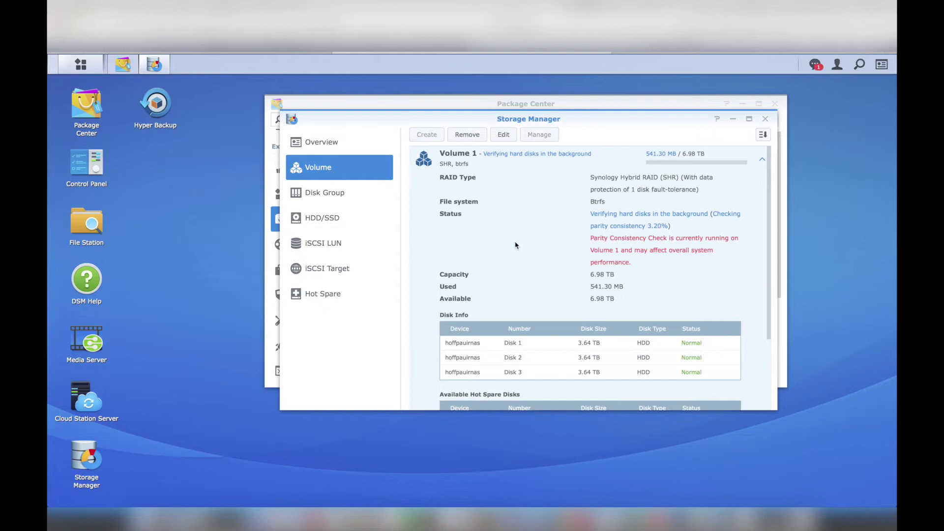
{"action": "scroll", "coordinate": [514, 244], "scroll_direction": "down", "scroll_amount": 2}
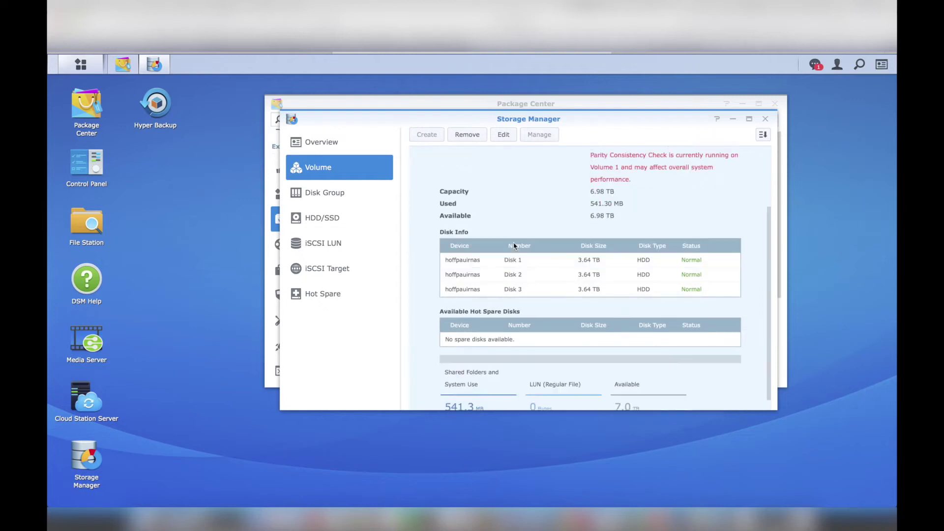
{"action": "scroll", "coordinate": [514, 246], "scroll_direction": "up", "scroll_amount": 2}
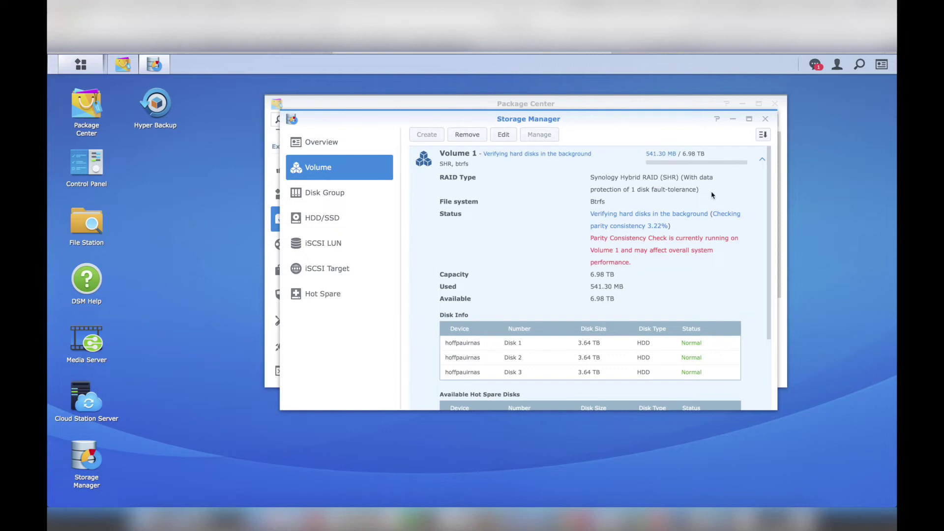
{"action": "left_click", "coordinate": [322, 217]}
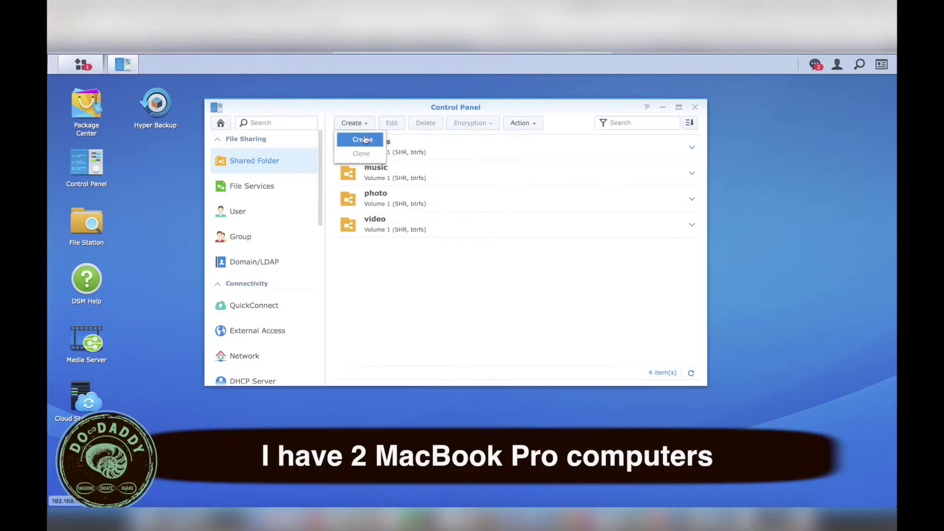
- Create a new shared folder named 'Time Machine Backup'
{"action": "left_click", "coordinate": [363, 139]}
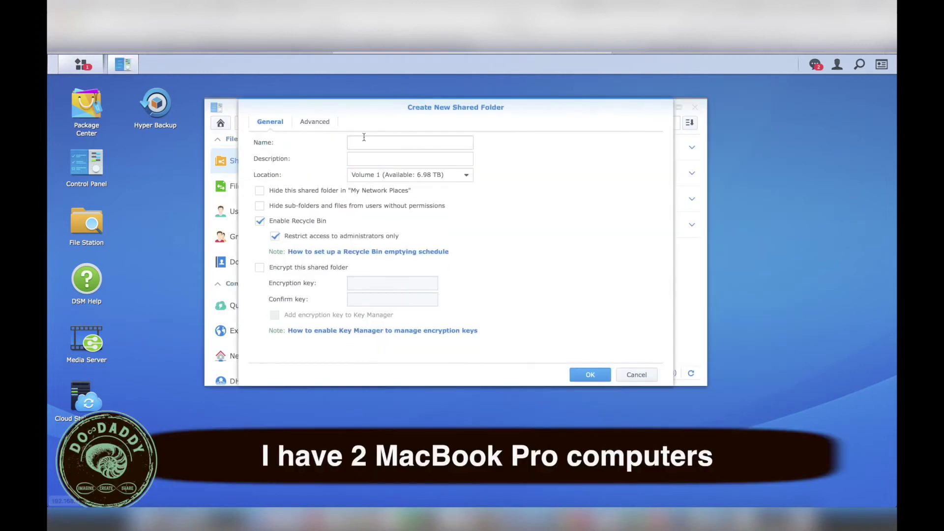
{"action": "left_click", "coordinate": [365, 146]}
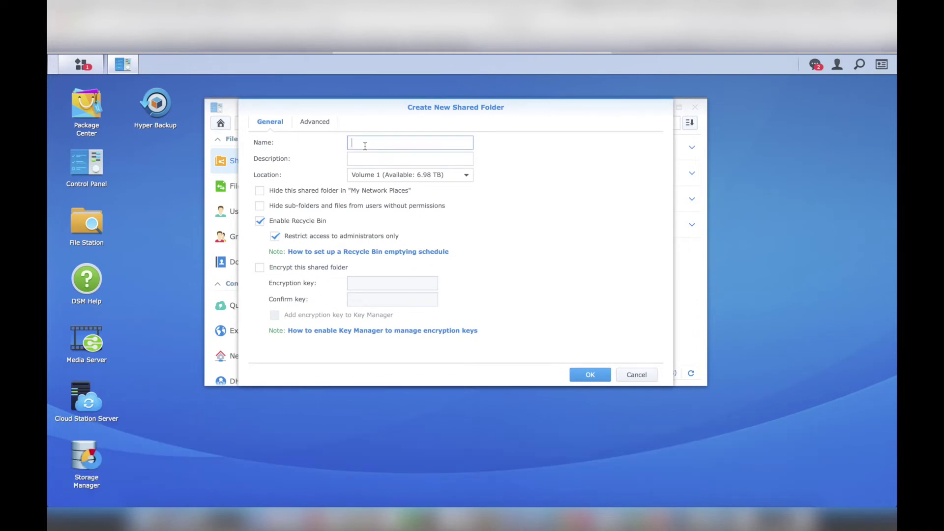
{"action": "type", "text": "Time Machine Backup"}
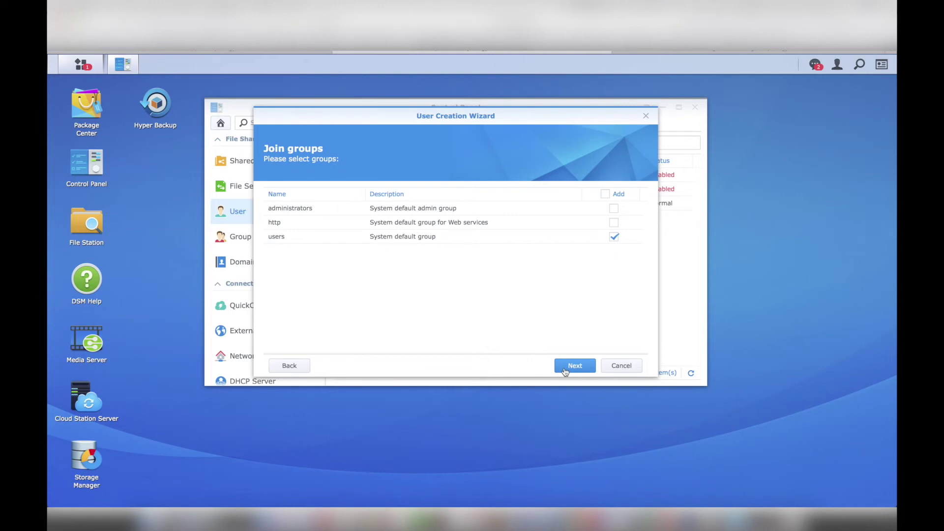
- Keep the users group and grant Read/Write on the Time Machine Backup folder
{"action": "left_click", "coordinate": [566, 371]}
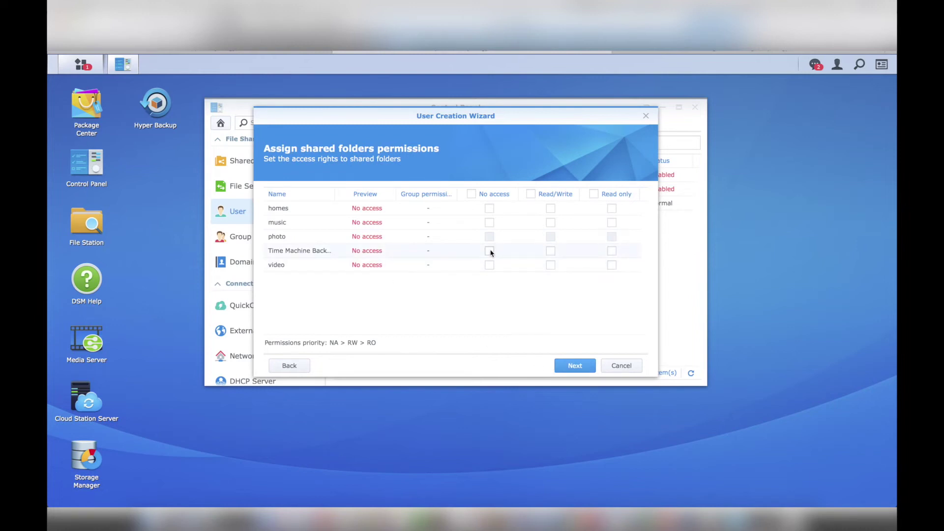
{"action": "left_click", "coordinate": [552, 253]}
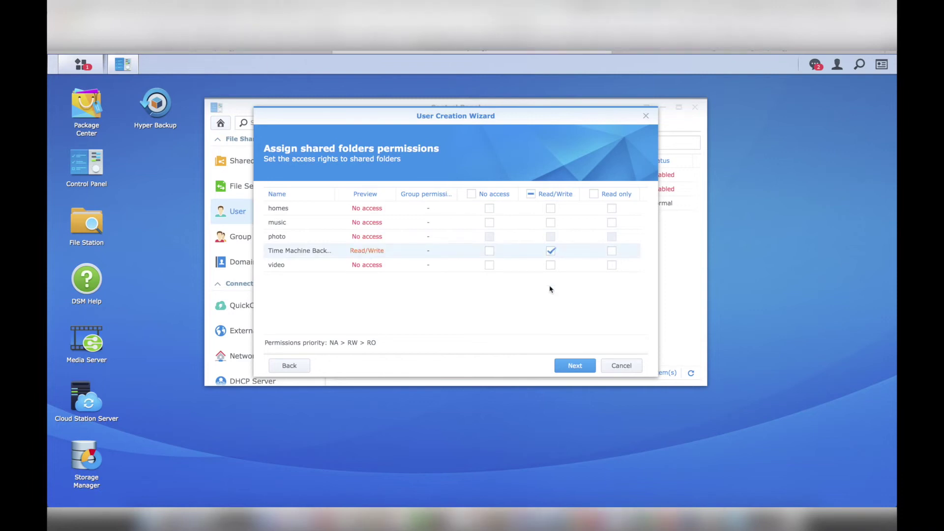
{"action": "left_click", "coordinate": [577, 368]}
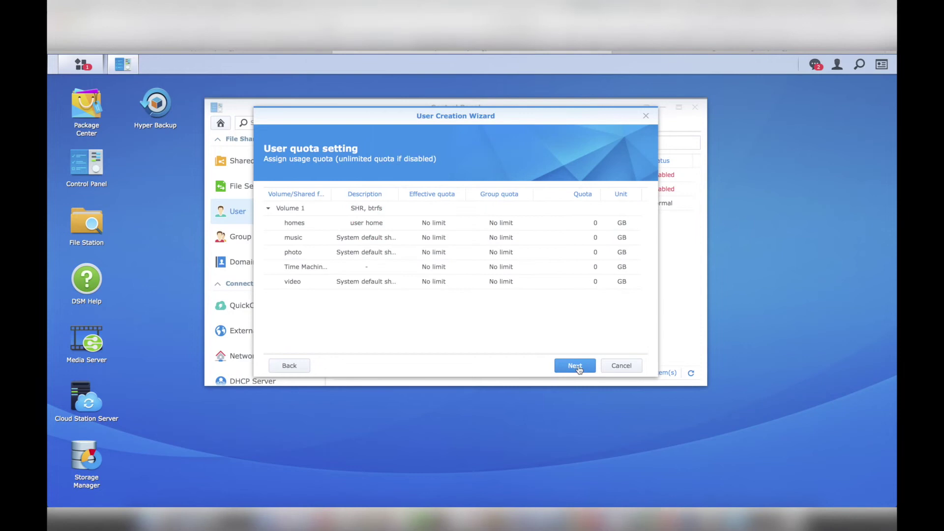
- Set a 750 GB quota on the Time Machine Backup folder
{"action": "left_click", "coordinate": [396, 268]}
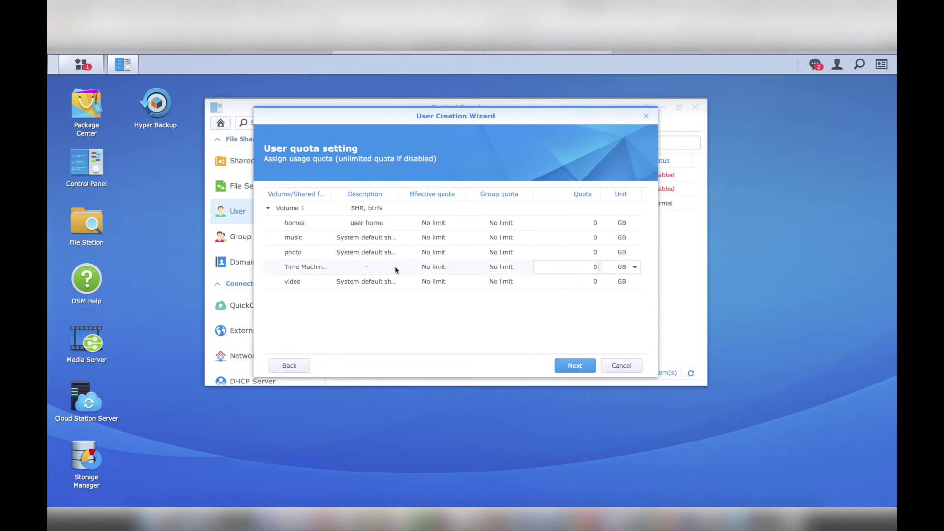
{"action": "left_click", "coordinate": [577, 267]}
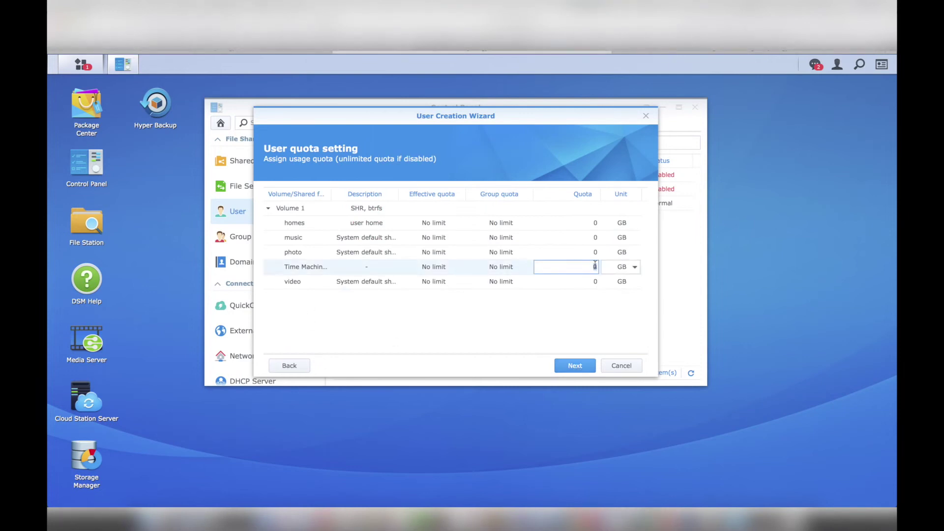
{"action": "type", "text": "750"}
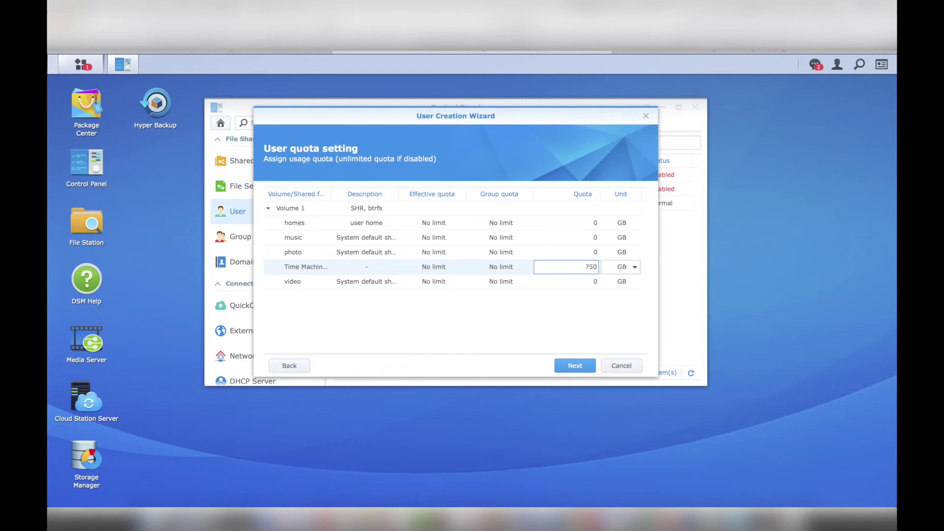
{"action": "left_click", "coordinate": [574, 364]}
- Allow FTP, Cloud Station Server, Cloud Sync and File Station, keeping default speed limits
{"action": "left_click", "coordinate": [517, 279]}
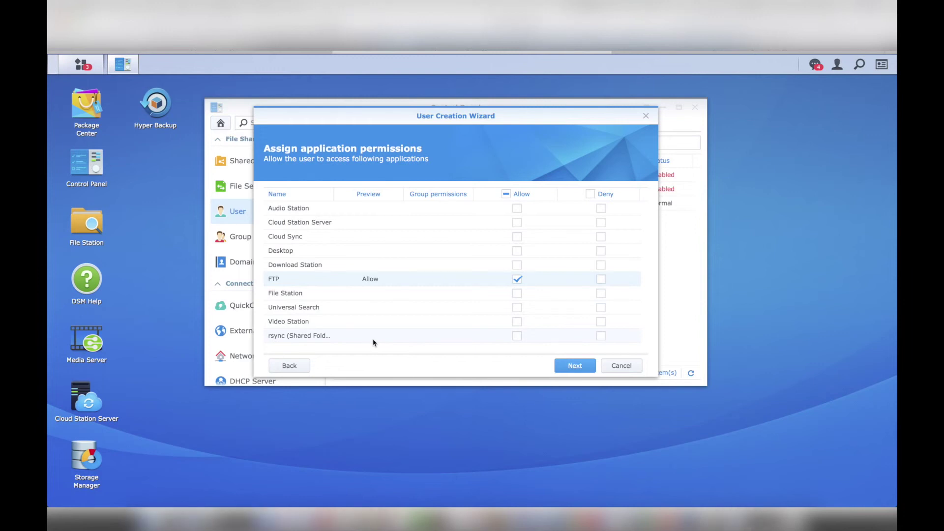
{"action": "left_click", "coordinate": [517, 223]}
{"action": "left_click", "coordinate": [517, 236]}
{"action": "left_click", "coordinate": [289, 366]}
{"action": "left_click", "coordinate": [573, 367]}
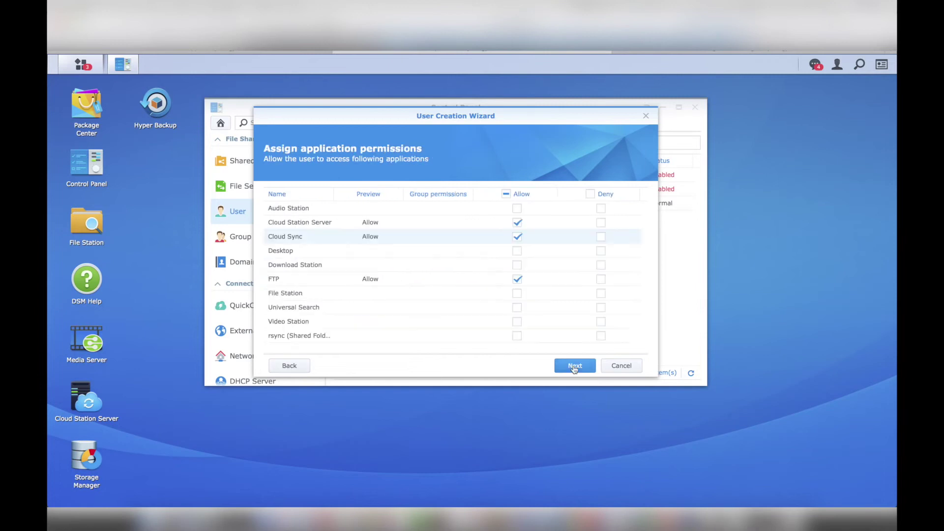
{"action": "left_click", "coordinate": [817, 67]}
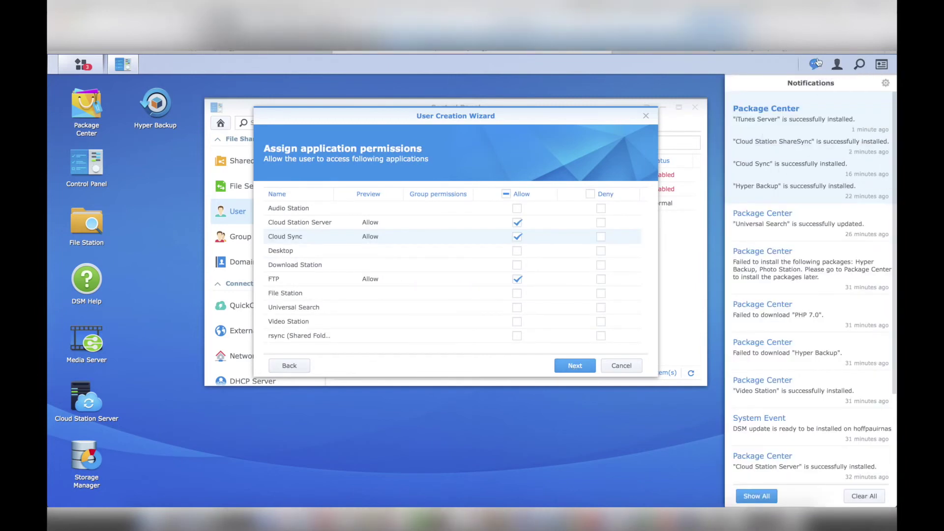
{"action": "left_click", "coordinate": [817, 65]}
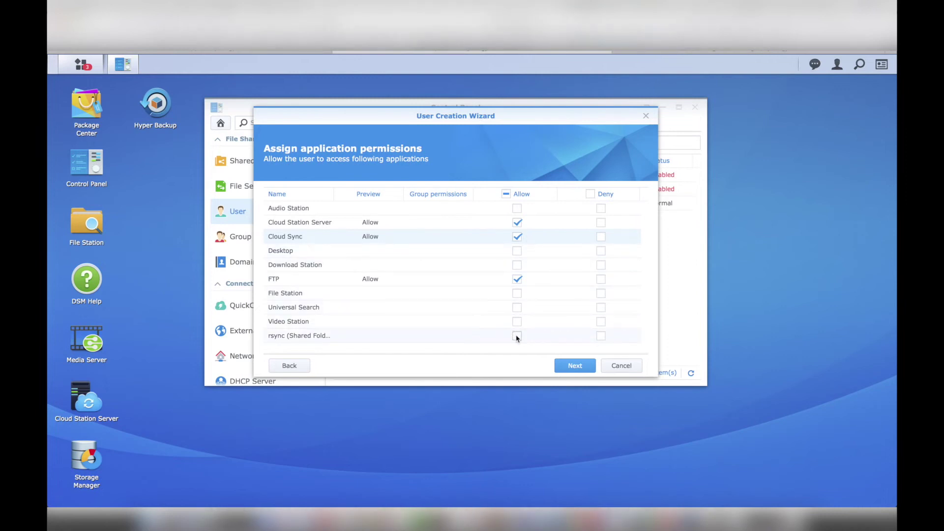
{"action": "left_click", "coordinate": [517, 294]}
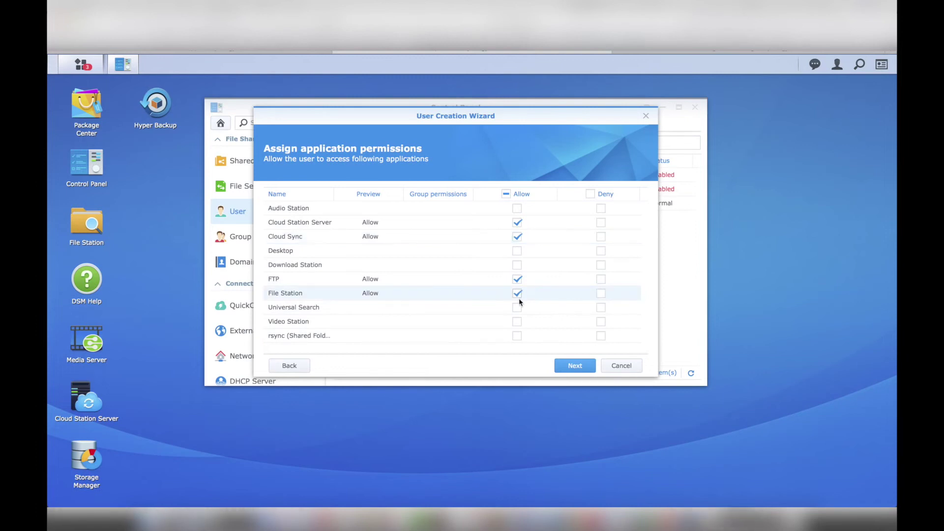
{"action": "left_click", "coordinate": [575, 366]}
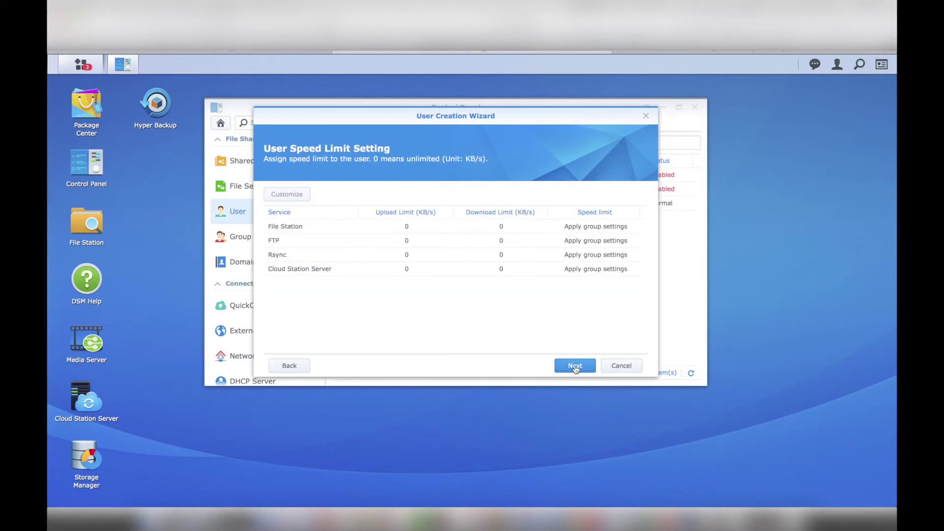
{"action": "left_click", "coordinate": [576, 367]}
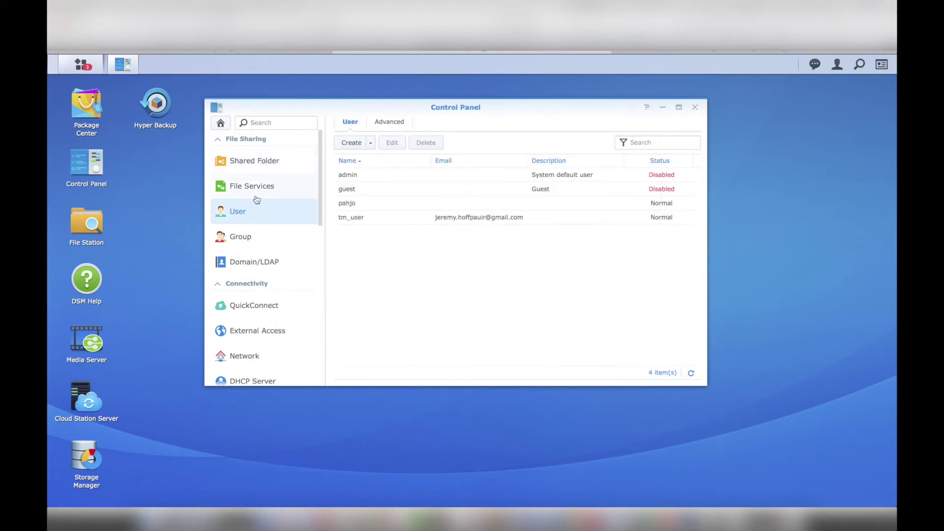
- Check the shared folders, review the SMB/AFP/NFS settings, and view their help article
{"action": "left_click", "coordinate": [249, 161]}
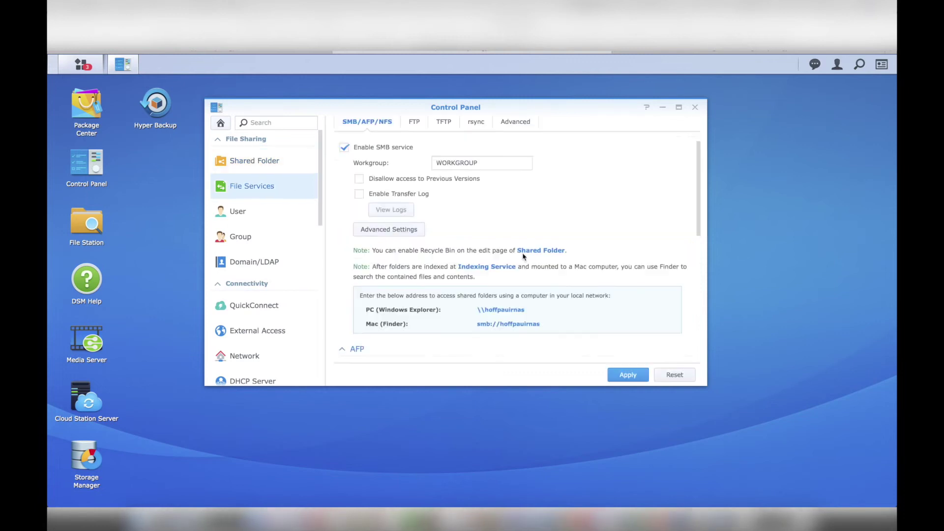
{"action": "scroll", "coordinate": [522, 255], "scroll_direction": "down", "scroll_amount": 5}
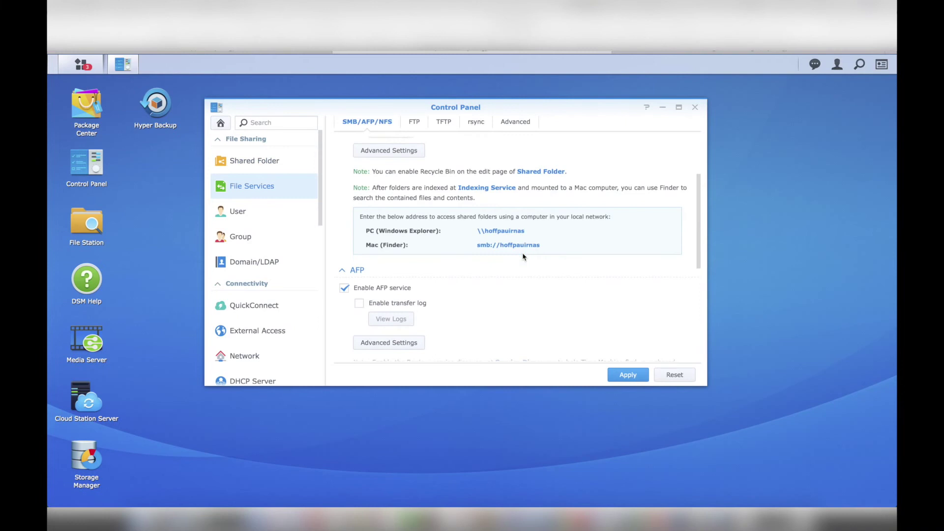
{"action": "scroll", "coordinate": [523, 256], "scroll_direction": "down", "scroll_amount": 3}
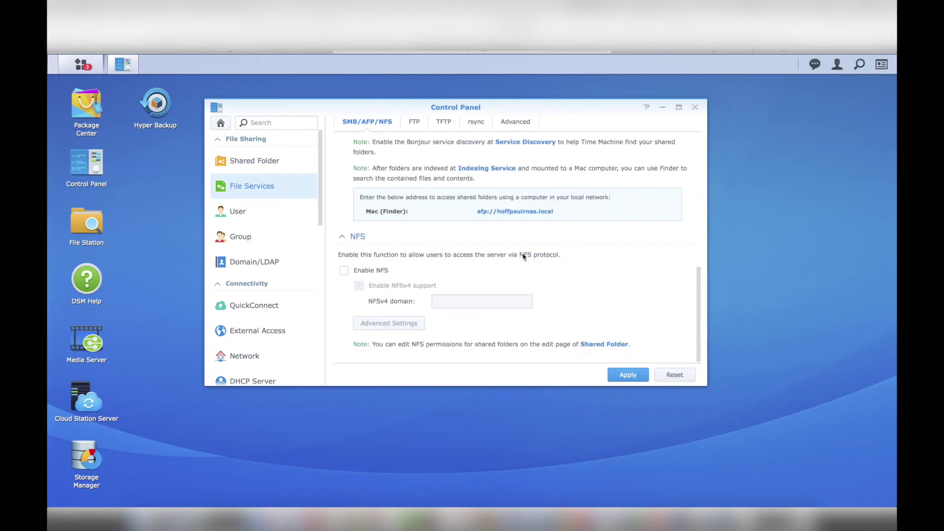
{"action": "scroll", "coordinate": [523, 255], "scroll_direction": "up", "scroll_amount": 2}
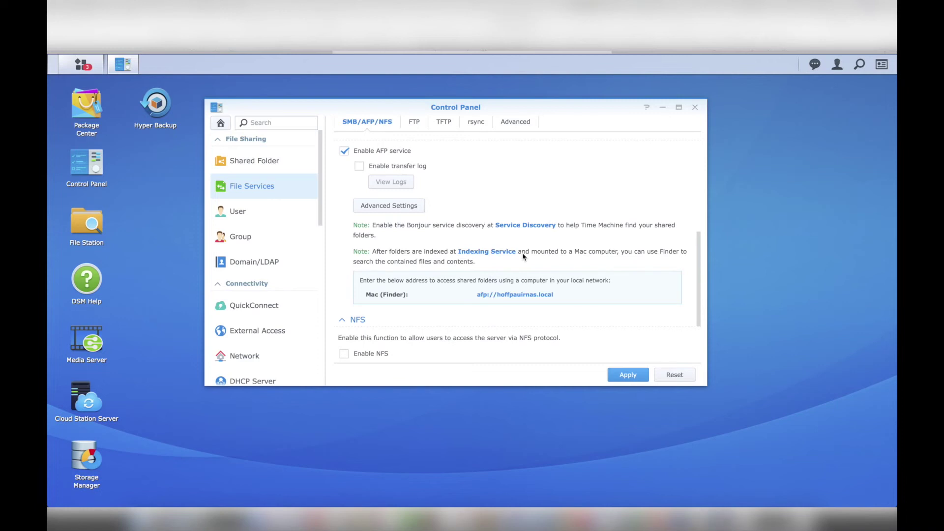
{"action": "scroll", "coordinate": [522, 256], "scroll_direction": "up", "scroll_amount": 5}
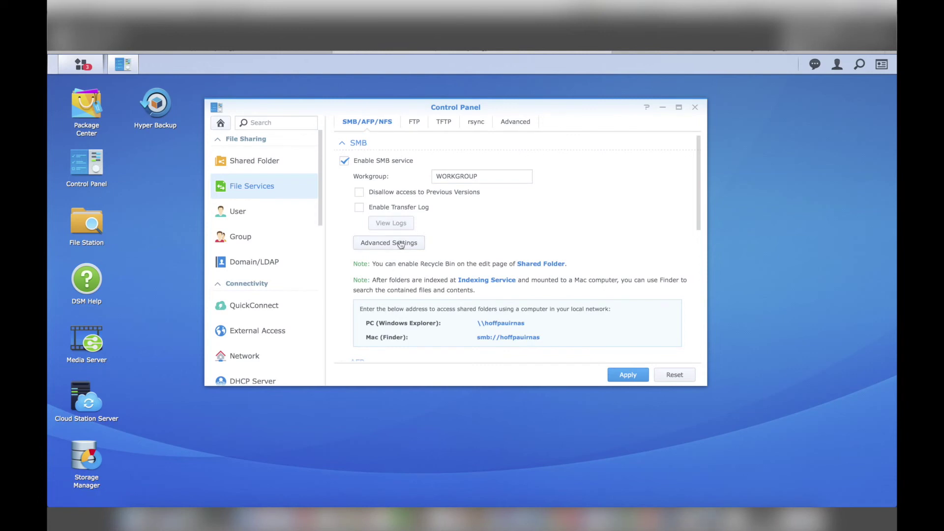
{"action": "scroll", "coordinate": [436, 280], "scroll_direction": "down", "scroll_amount": 3}
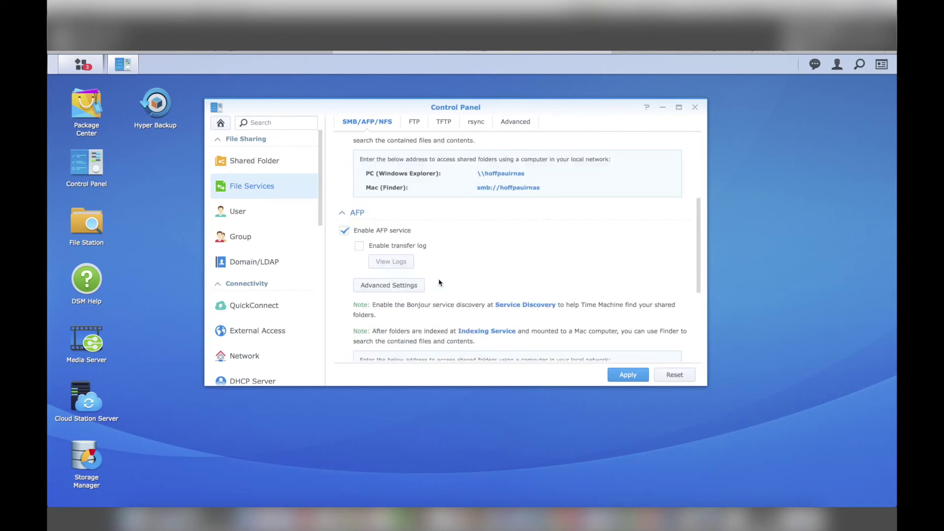
{"action": "scroll", "coordinate": [492, 222], "scroll_direction": "up", "scroll_amount": 2}
{"action": "left_click", "coordinate": [647, 109]}
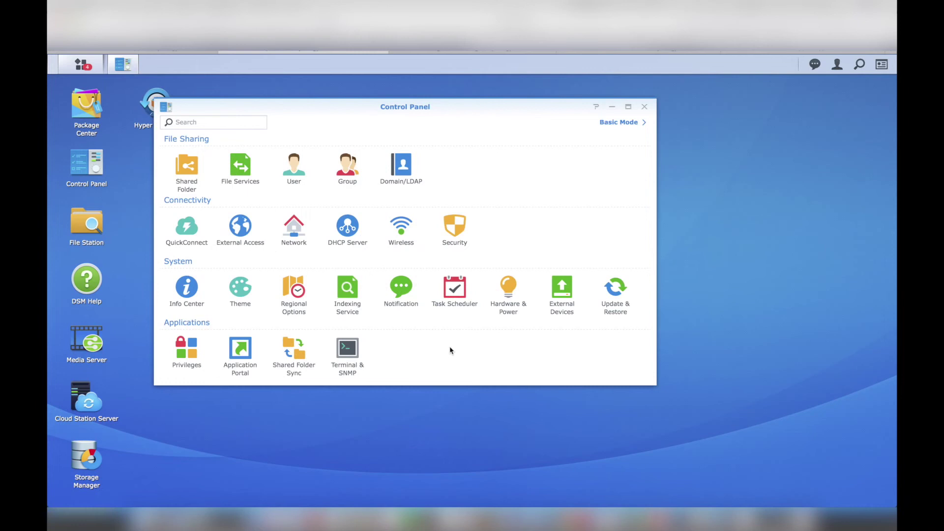
- Set the internal disk hibernation time to around 5 hours in Hardware & Power
{"action": "left_click", "coordinate": [508, 284]}
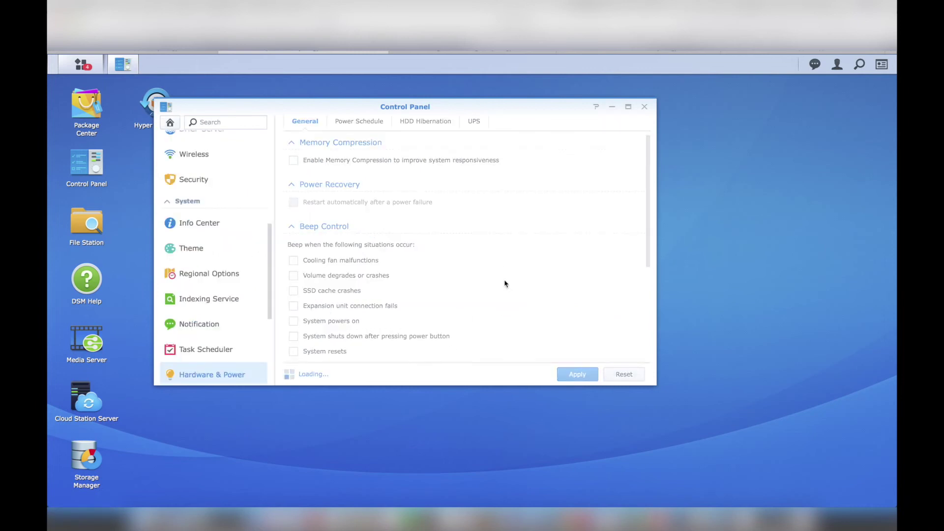
{"action": "left_click", "coordinate": [426, 121]}
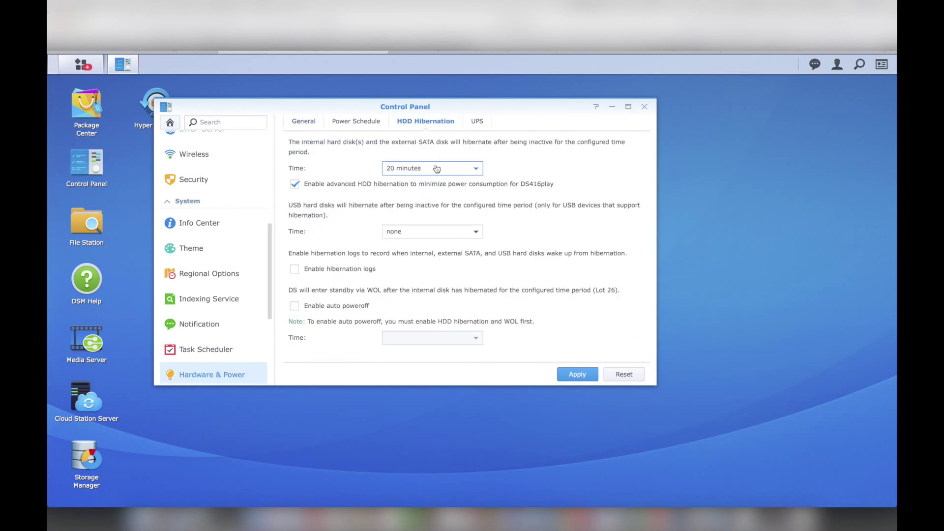
{"action": "left_click", "coordinate": [435, 169]}
{"action": "left_click", "coordinate": [431, 316]}
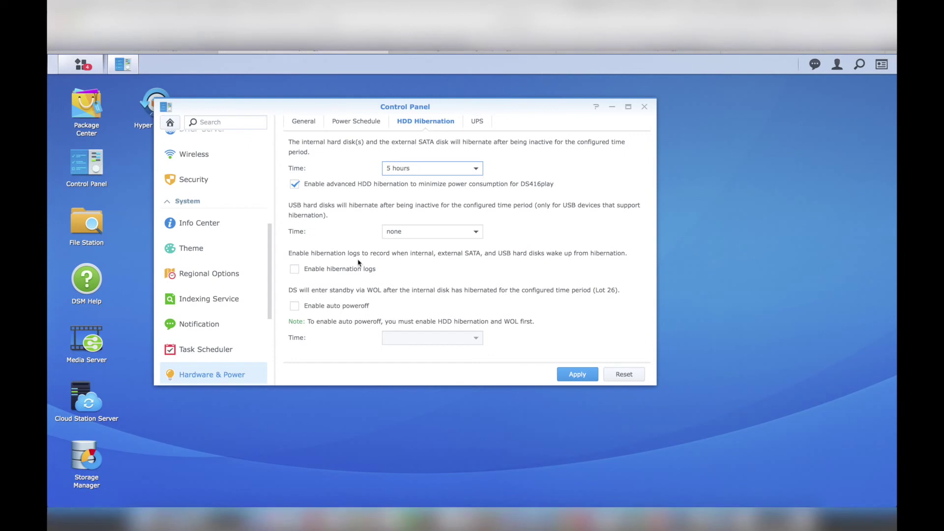
{"action": "key", "text": "Up"}
- Enable restart after power failure and set the fan speed mode to Cool mode
{"action": "left_click", "coordinate": [356, 123]}
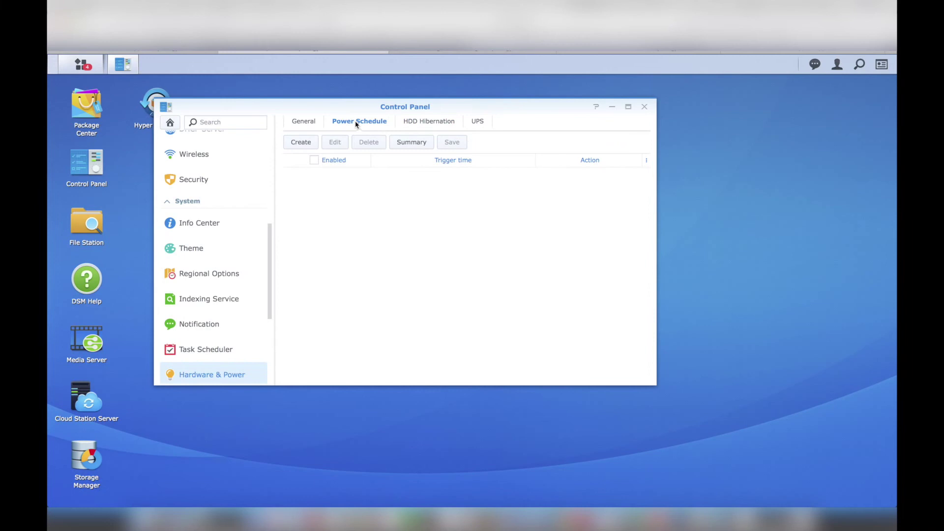
{"action": "left_click", "coordinate": [303, 122]}
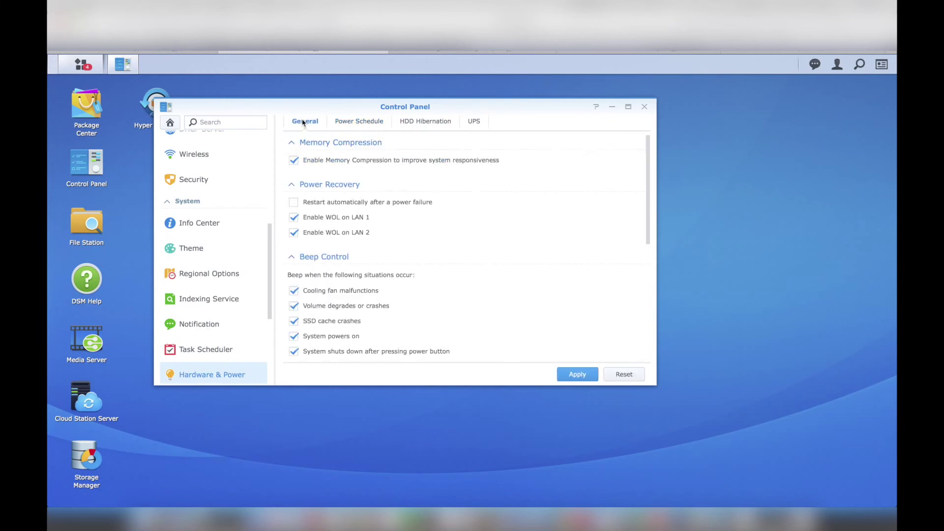
{"action": "left_click", "coordinate": [292, 206]}
{"action": "scroll", "coordinate": [384, 172], "scroll_direction": "down", "scroll_amount": 5}
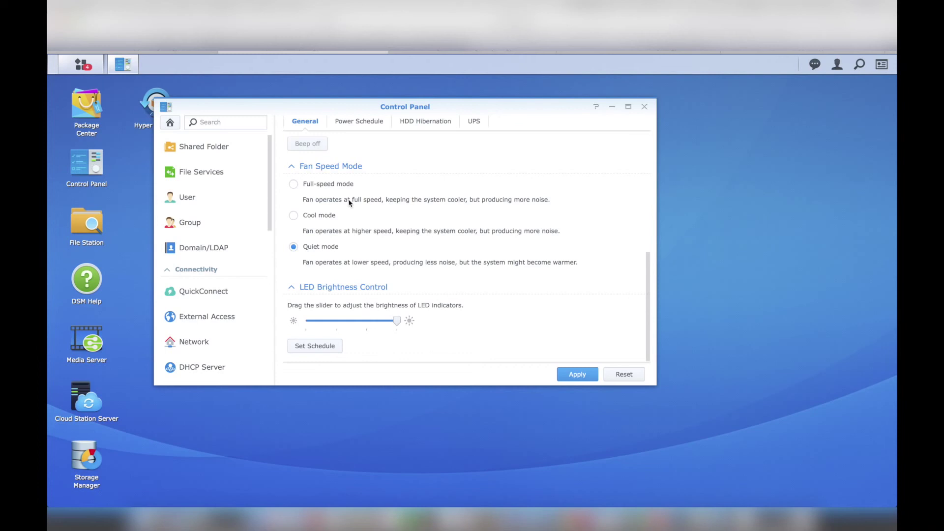
{"action": "left_click", "coordinate": [294, 217]}
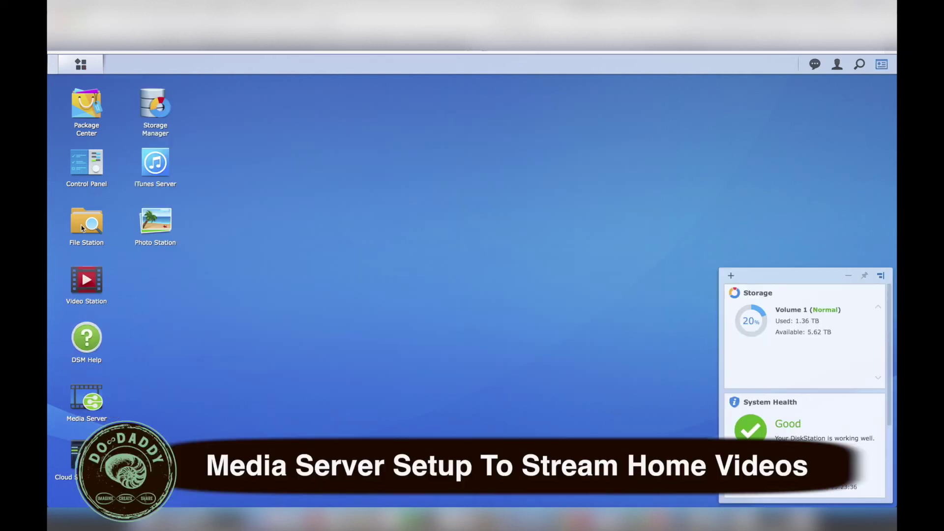
{"action": "left_click", "coordinate": [84, 227]}
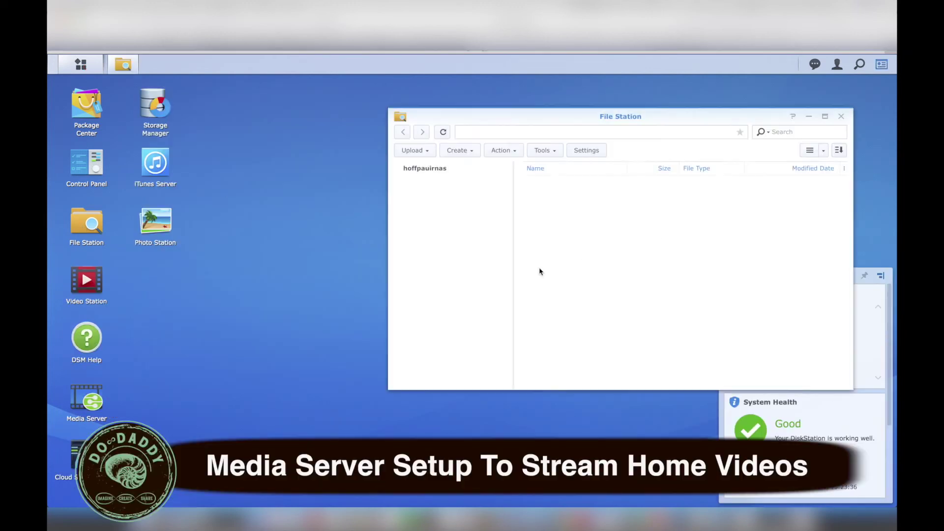
{"action": "left_click", "coordinate": [434, 254]}
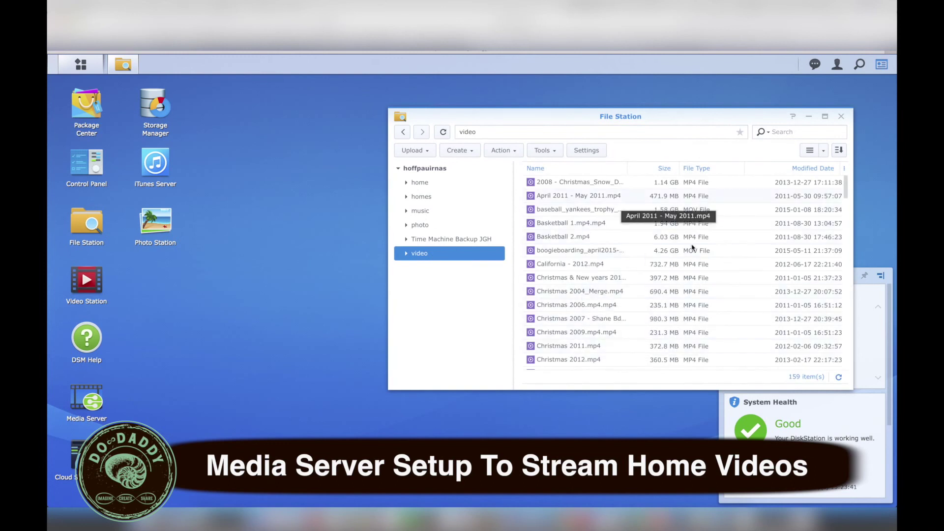
{"action": "scroll", "coordinate": [605, 260], "scroll_direction": "down", "scroll_amount": 20}
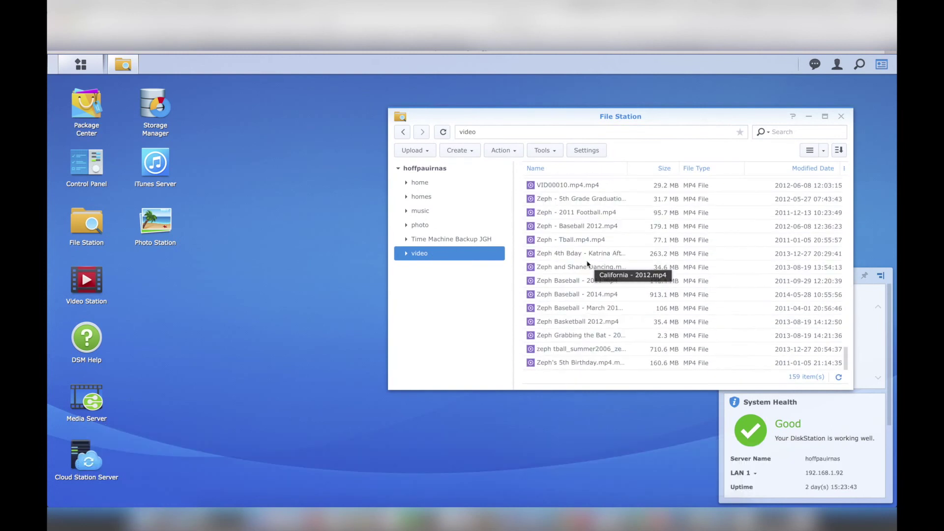
{"action": "scroll", "coordinate": [587, 264], "scroll_direction": "up", "scroll_amount": 20}
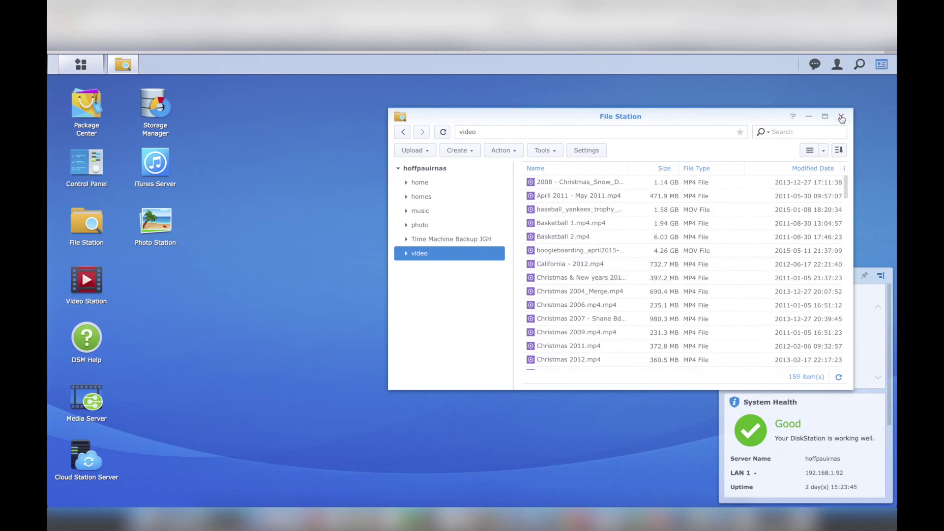
{"action": "left_click", "coordinate": [842, 118]}
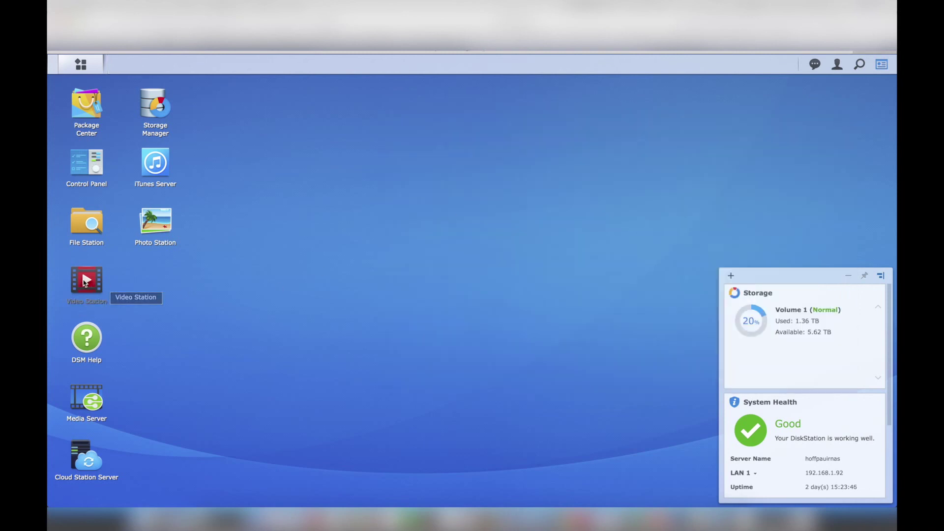
{"action": "left_click", "coordinate": [84, 283]}
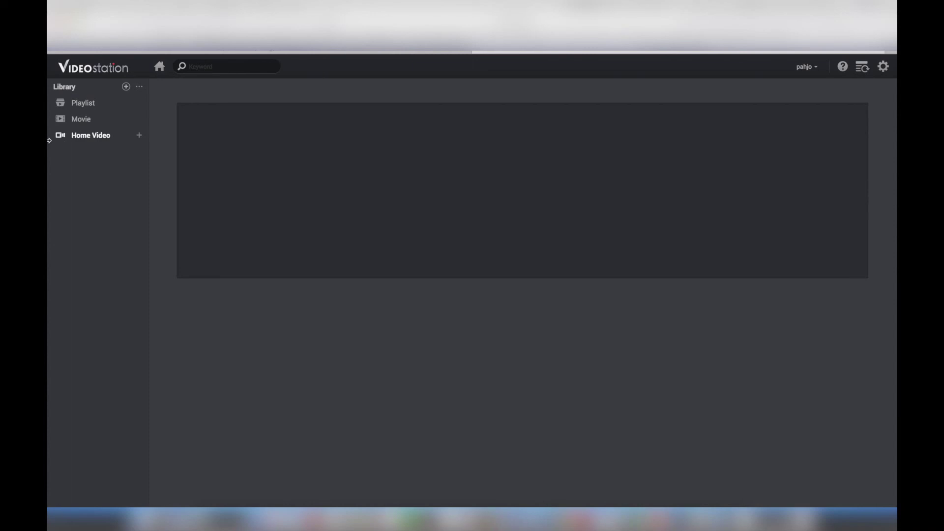
- Add /video as an indexed folder of the Home Video library, then view its 23 videos
{"action": "left_click", "coordinate": [94, 142]}
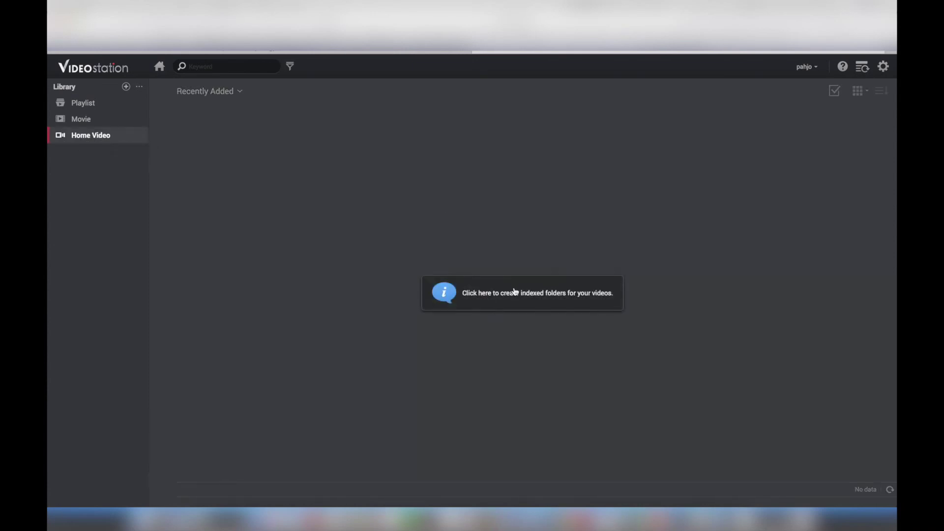
{"action": "left_click", "coordinate": [516, 289]}
{"action": "left_click", "coordinate": [348, 247]}
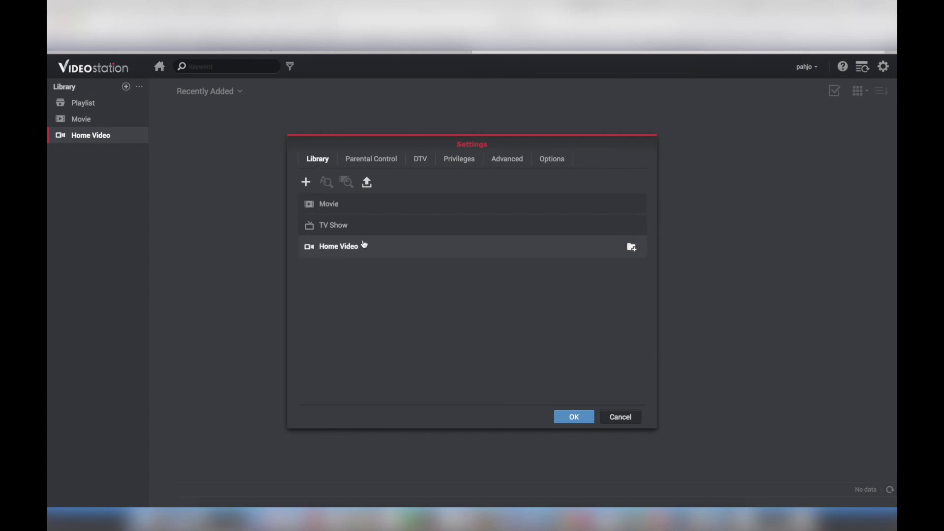
{"action": "left_click", "coordinate": [631, 247]}
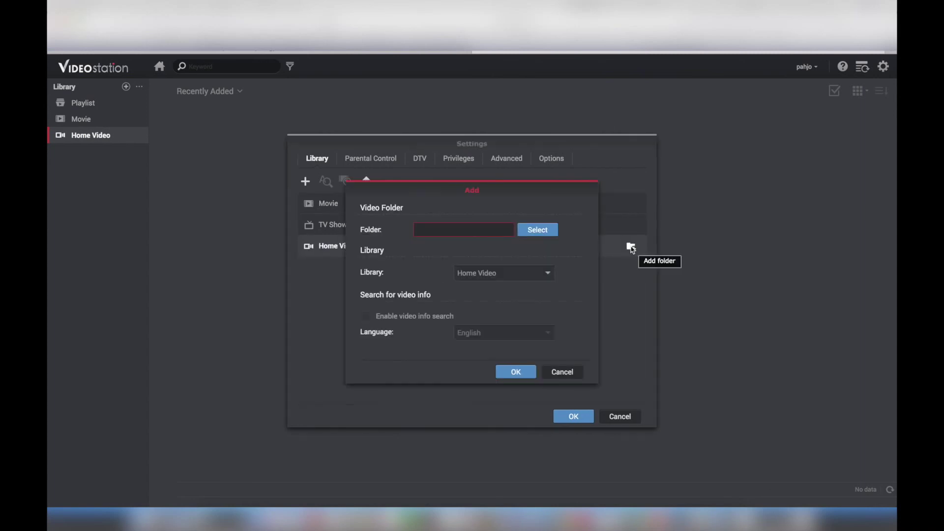
{"action": "left_click", "coordinate": [538, 230]}
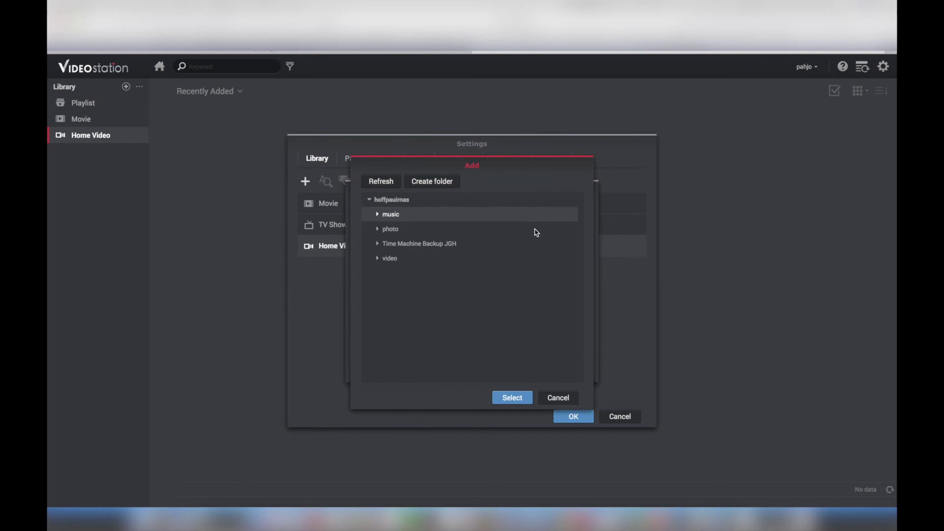
{"action": "left_click", "coordinate": [395, 261]}
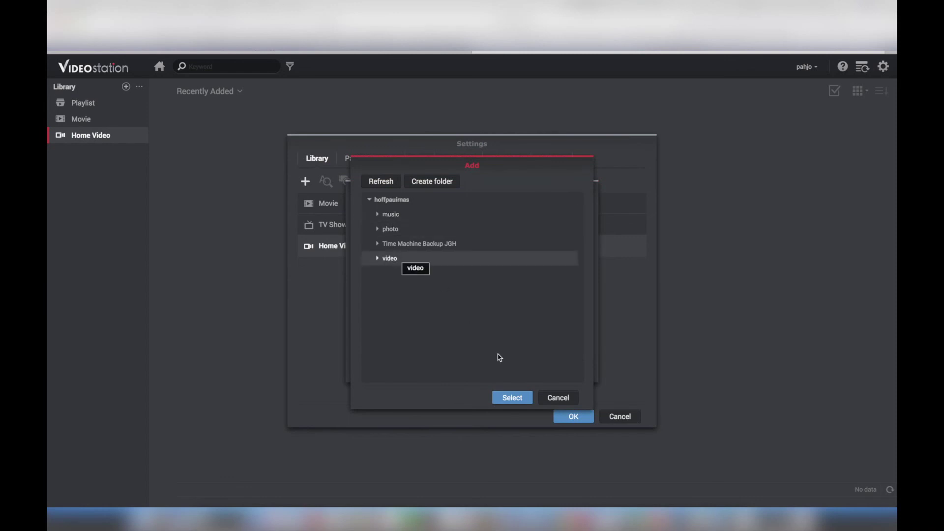
{"action": "left_click", "coordinate": [512, 398]}
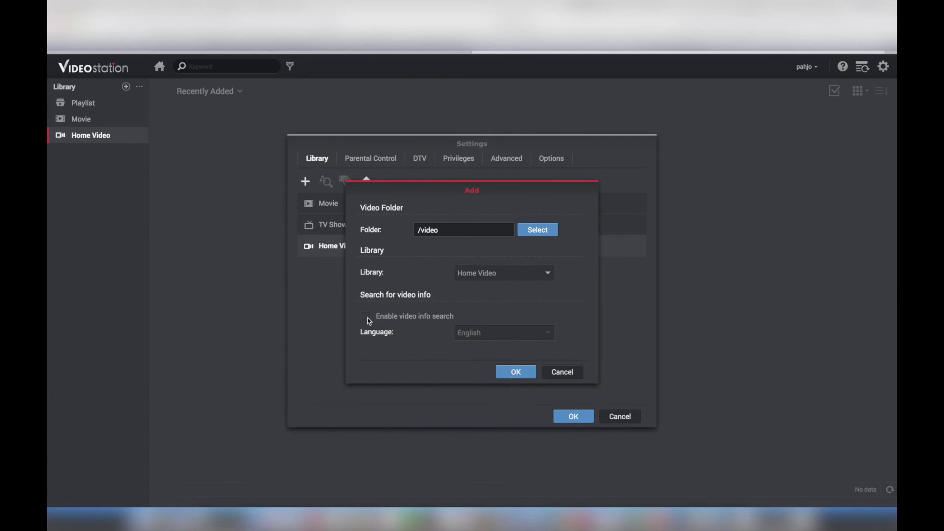
{"action": "left_click", "coordinate": [512, 375]}
{"action": "left_click", "coordinate": [574, 417]}
{"action": "left_click", "coordinate": [91, 135]}
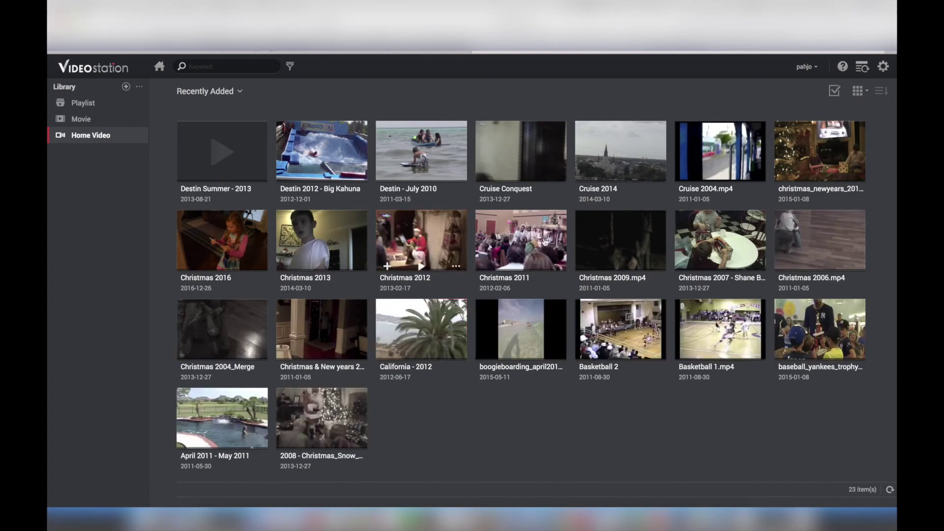
- Switch to Movie and back to Home Video, then scroll through the 32 listed clips
{"action": "mouse_move", "coordinate": [407, 344]}
{"action": "left_click", "coordinate": [86, 121]}
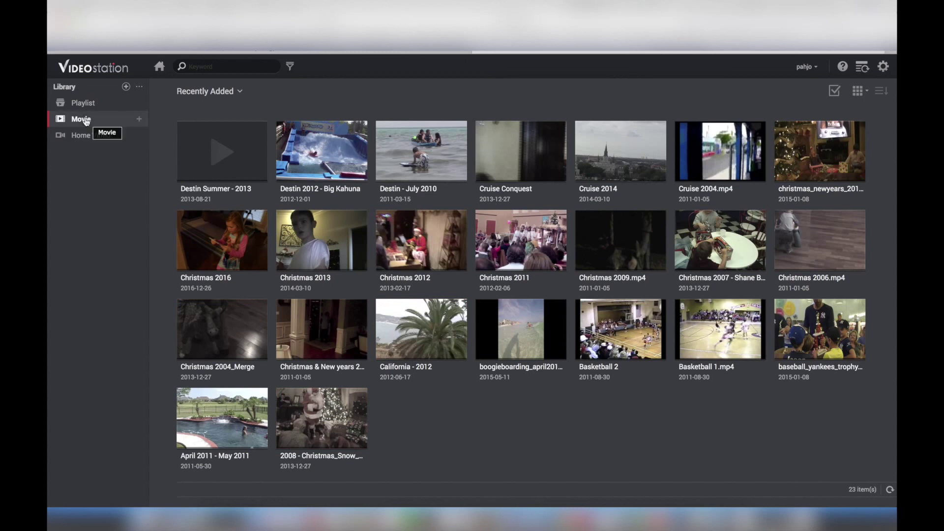
{"action": "left_click", "coordinate": [90, 137]}
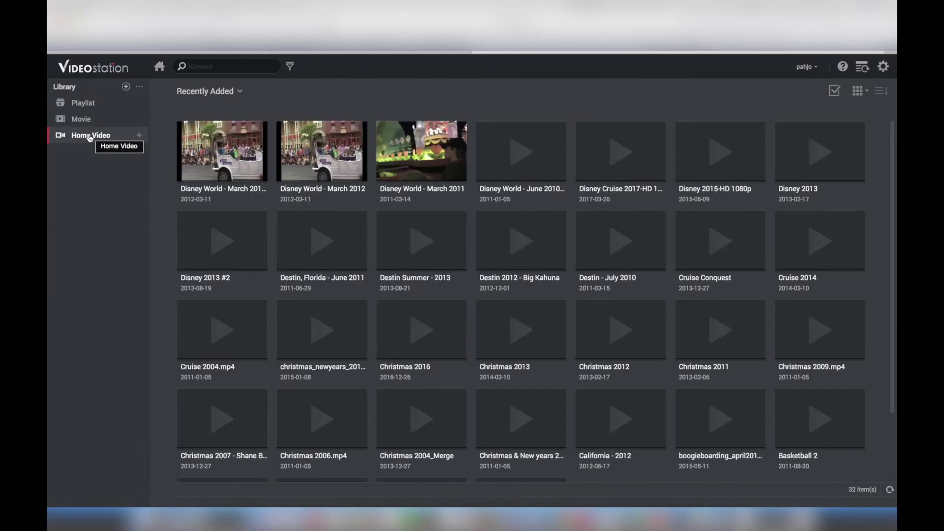
{"action": "mouse_move", "coordinate": [403, 233]}
{"action": "scroll", "coordinate": [403, 233], "scroll_direction": "down", "scroll_amount": 3}
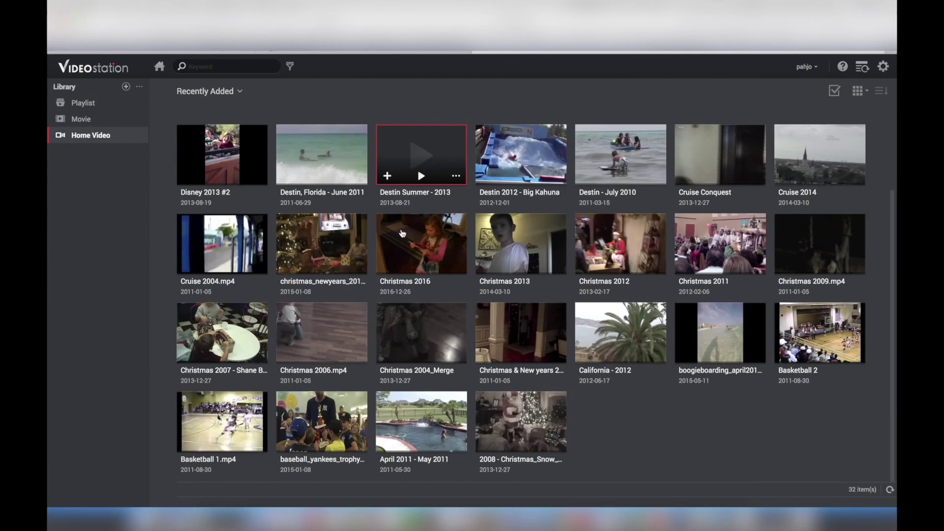